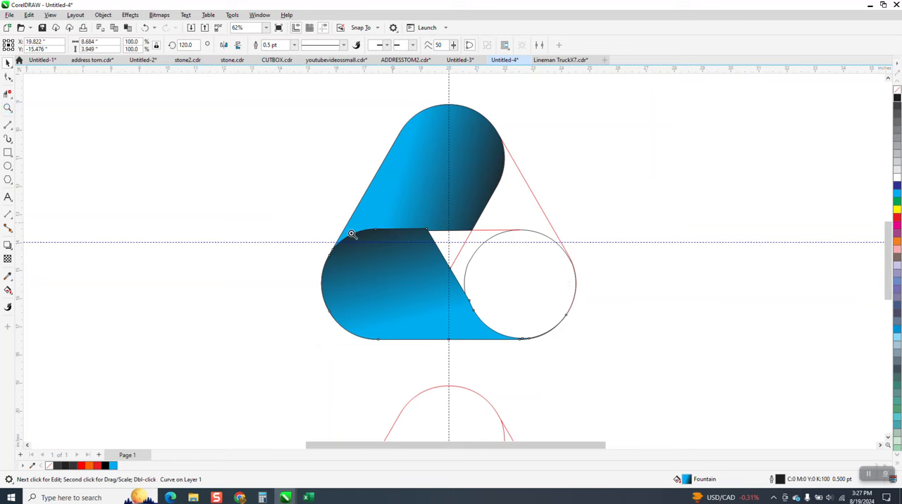
Inspect the overlap between the two blue gradient shapes and undo the last rotated copy over the lower-left circle.
drag(334, 208, 464, 258)
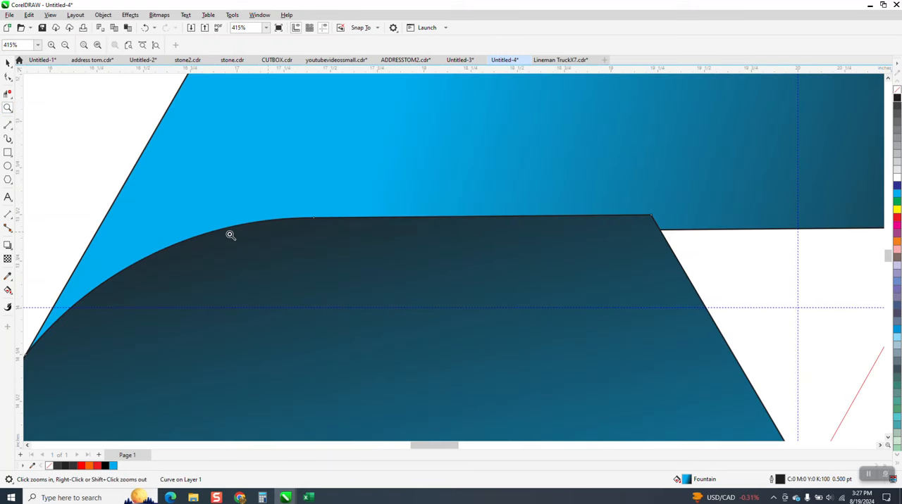
click(145, 28)
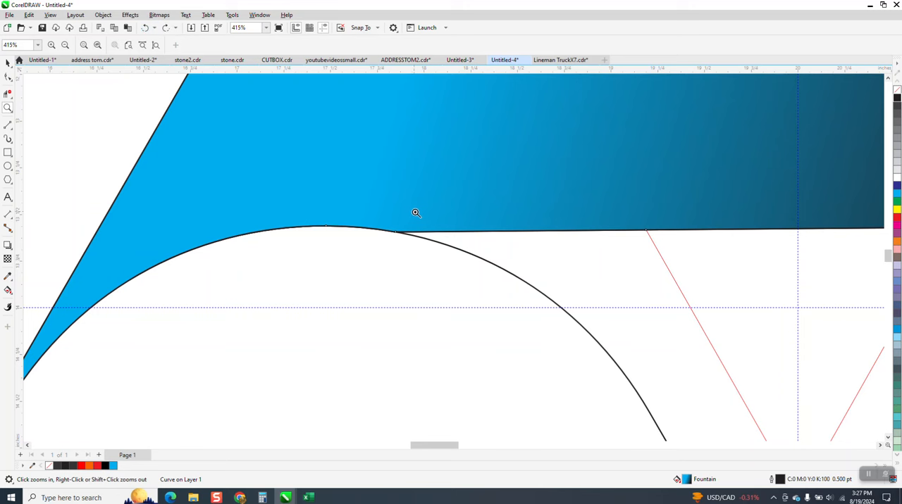
scroll(416, 215, down, 2)
scroll(432, 254, down, 1)
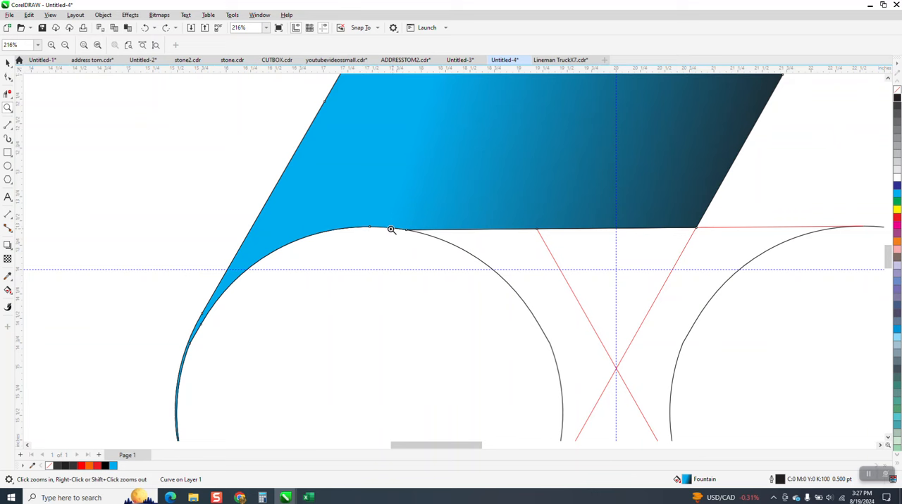
Delete the remaining blue gradient shape at the upper part of the triangle, keeping the red and black construction outlines.
click(440, 137)
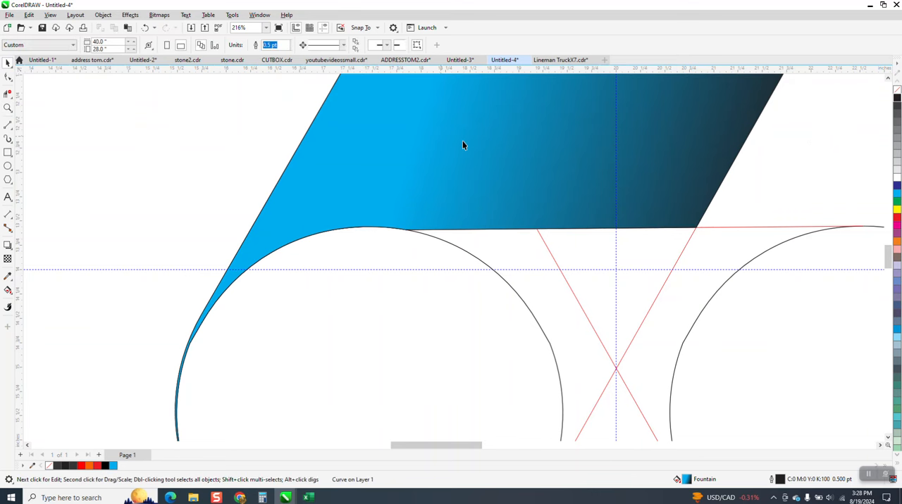
click(462, 141)
key(Delete)
scroll(481, 176, down, 3)
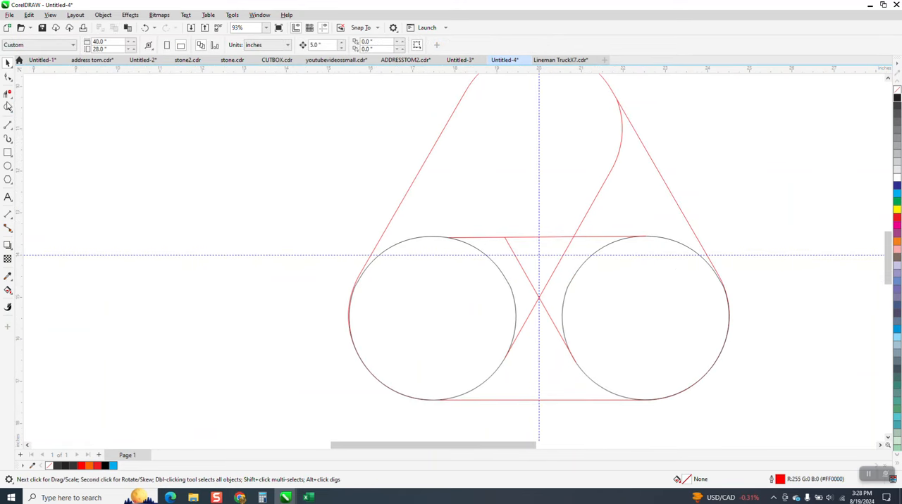
Check the lower-left circle's edge against the red outline and set the circle's outline width to Hairline.
drag(399, 221, 333, 364)
scroll(479, 286, down, 4)
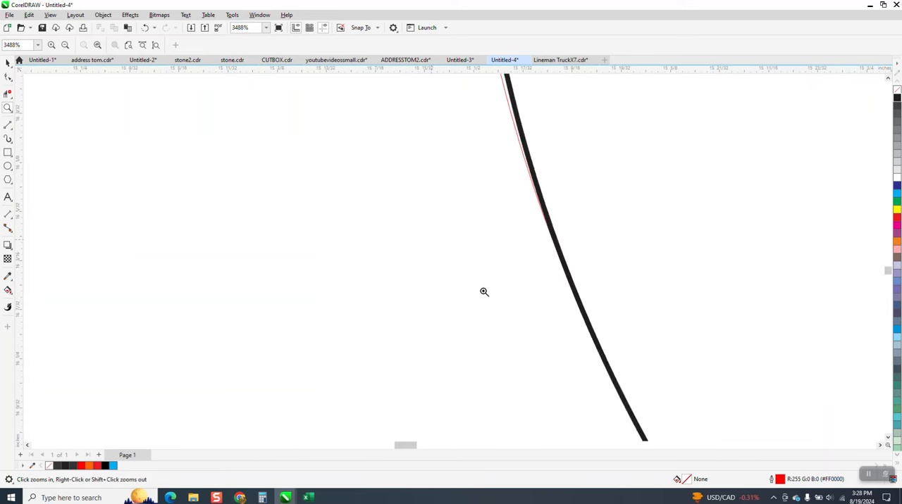
scroll(389, 269, down, 3)
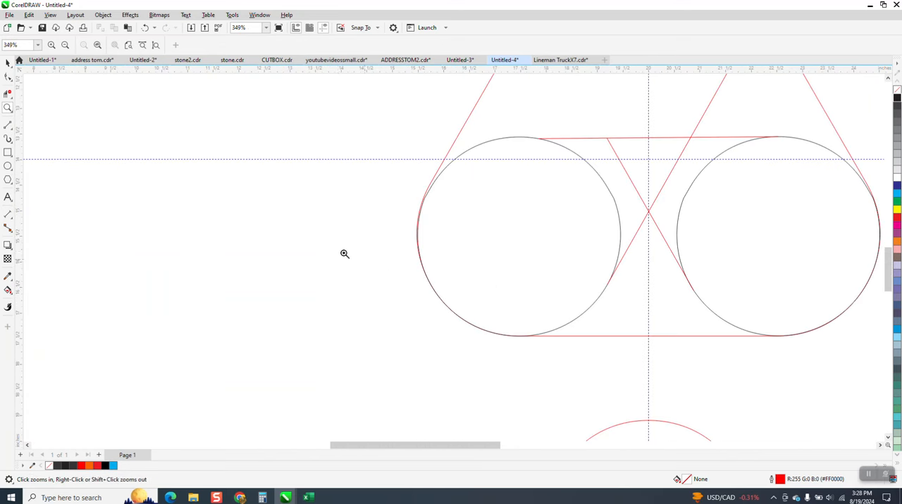
click(7, 63)
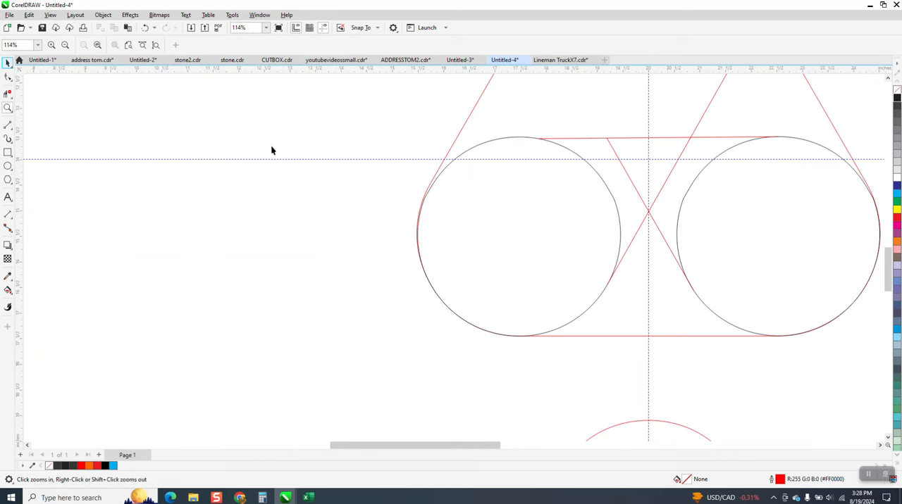
click(488, 140)
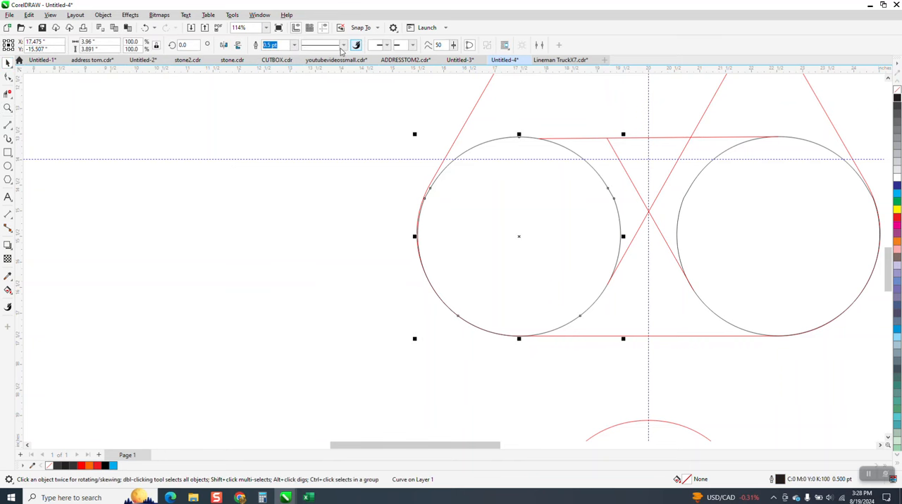
click(295, 45)
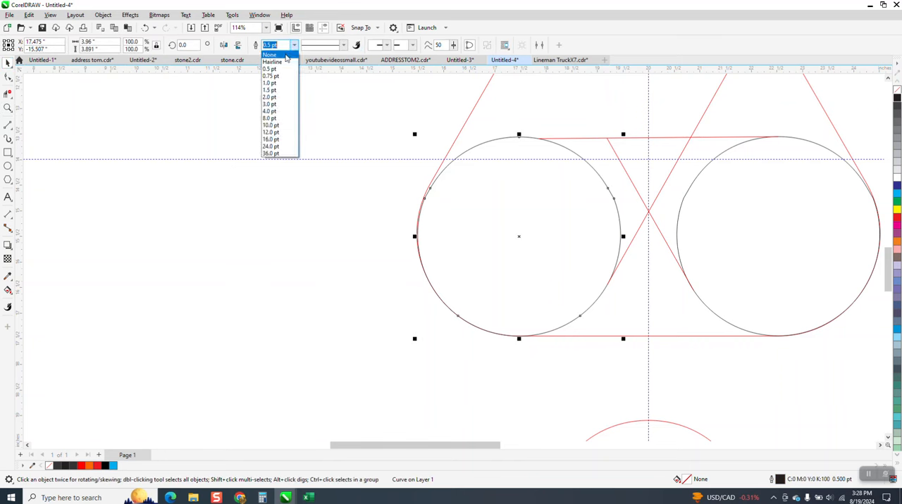
click(280, 56)
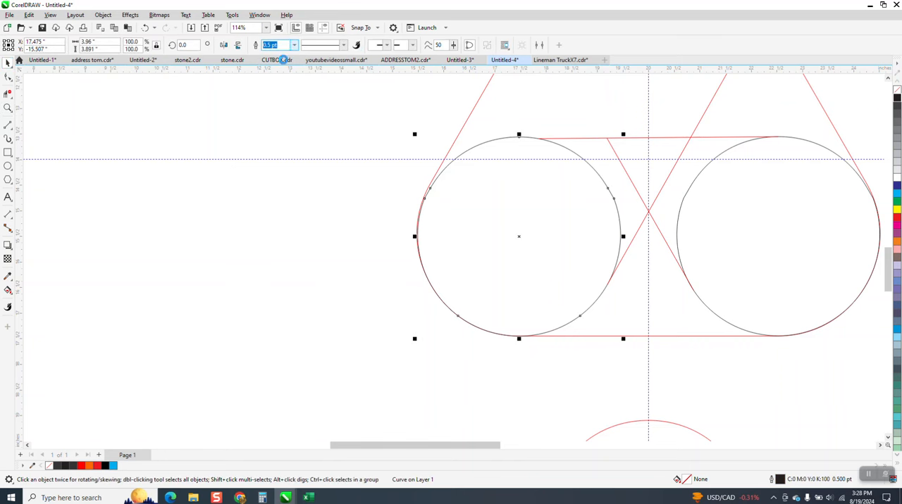
Move the left end node of the red horizontal line between the circles onto the topmost node of the lower-left circle.
click(8, 107)
drag(420, 129, 759, 204)
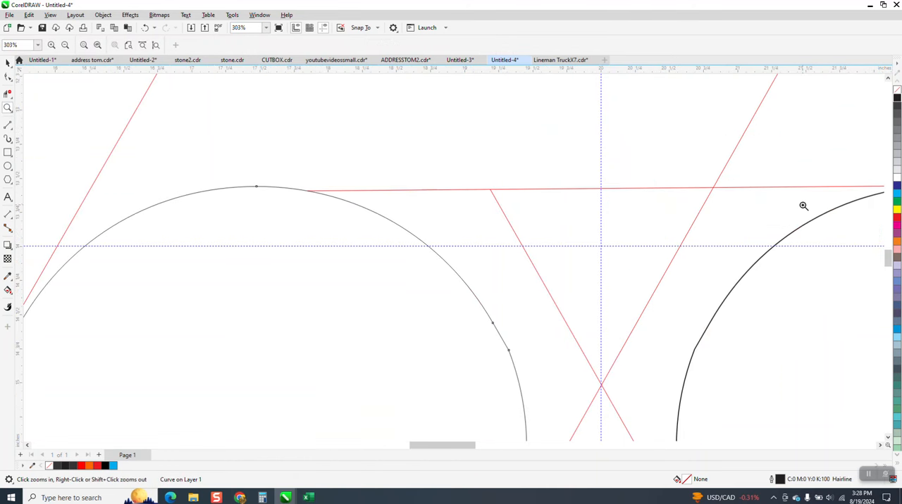
scroll(697, 236, down, 2)
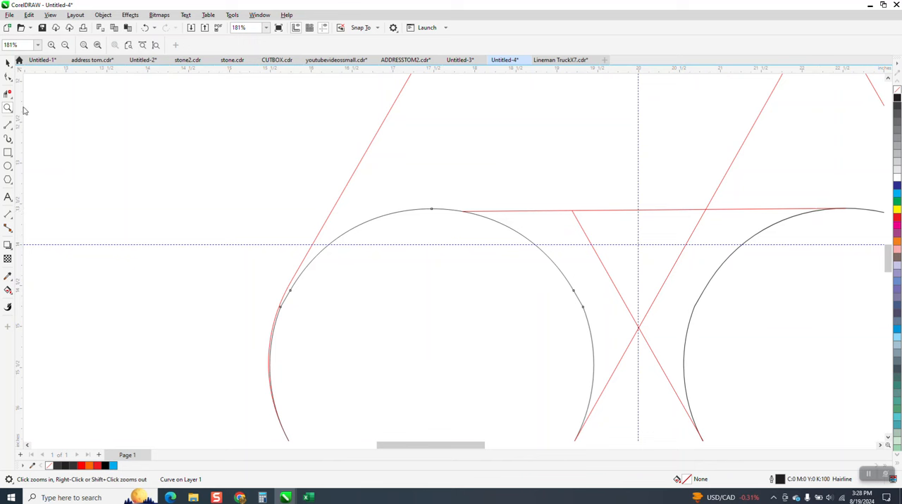
key(F10)
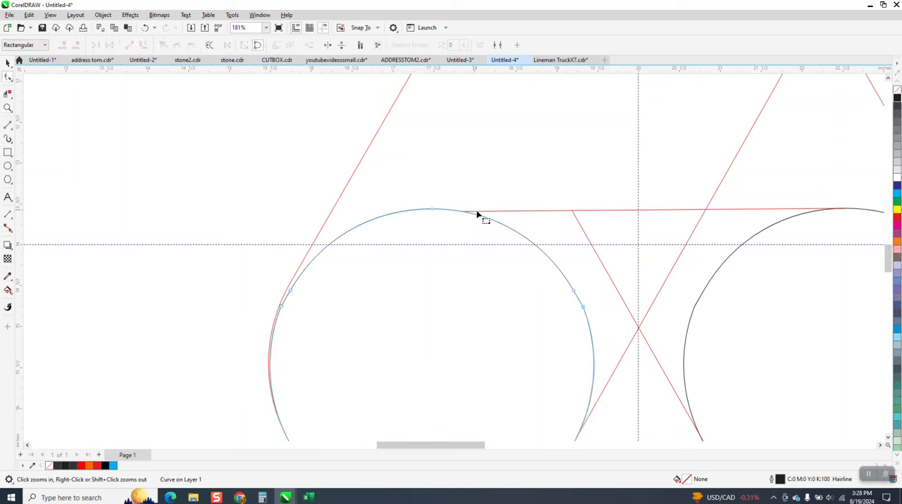
click(479, 213)
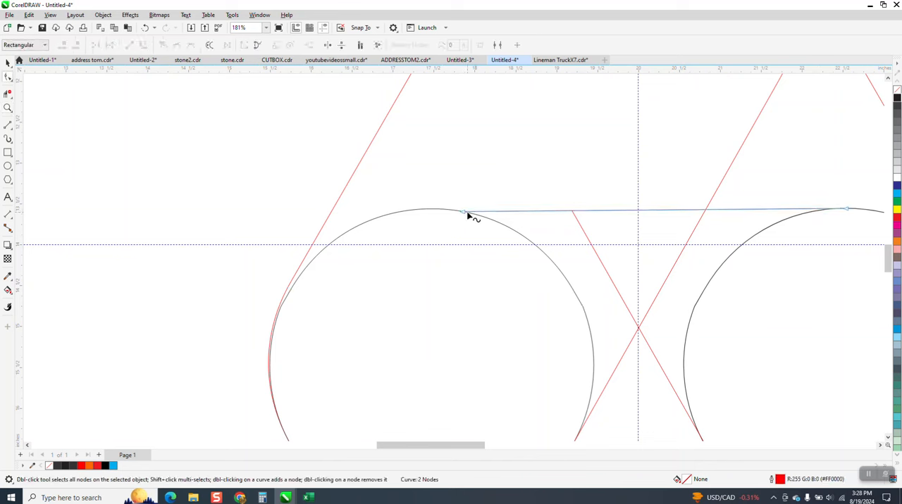
drag(463, 213, 432, 208)
drag(495, 223, 540, 228)
scroll(539, 227, down, 1)
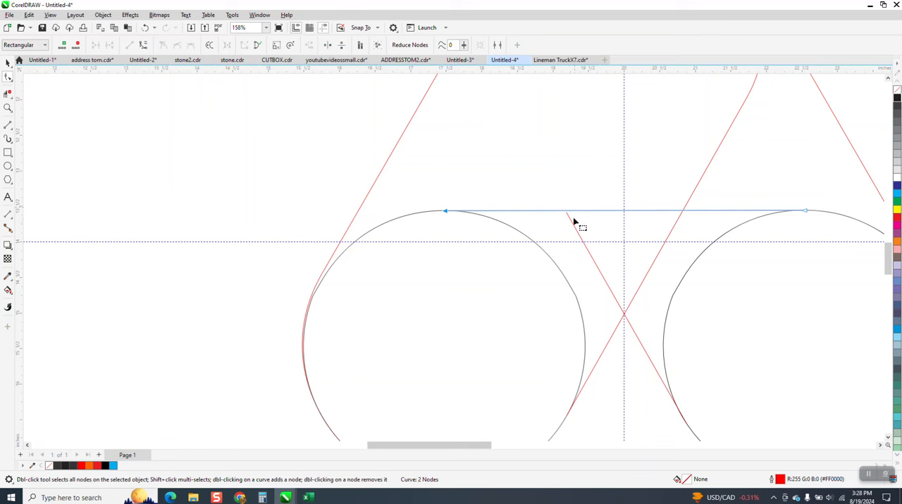
Shift the red diagonal line up past the red horizontal line and trim the overhanging tip with Virtual Segment Delete.
click(7, 107)
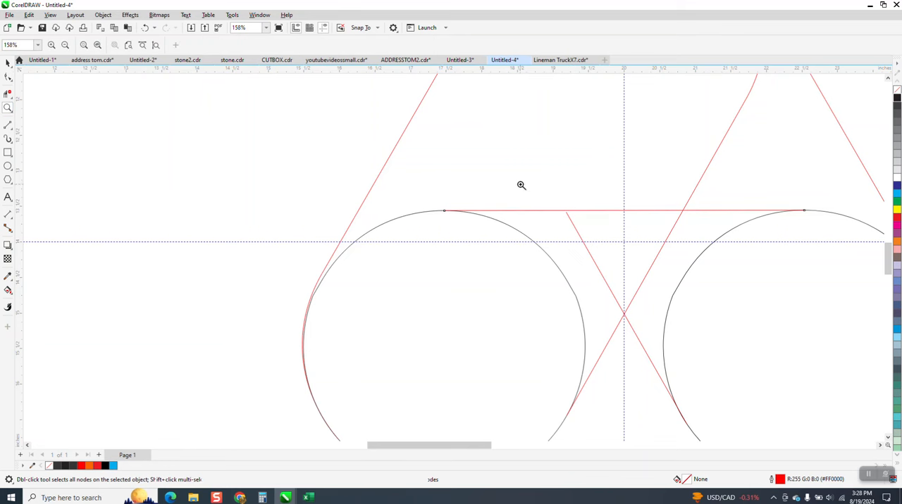
drag(519, 186, 694, 271)
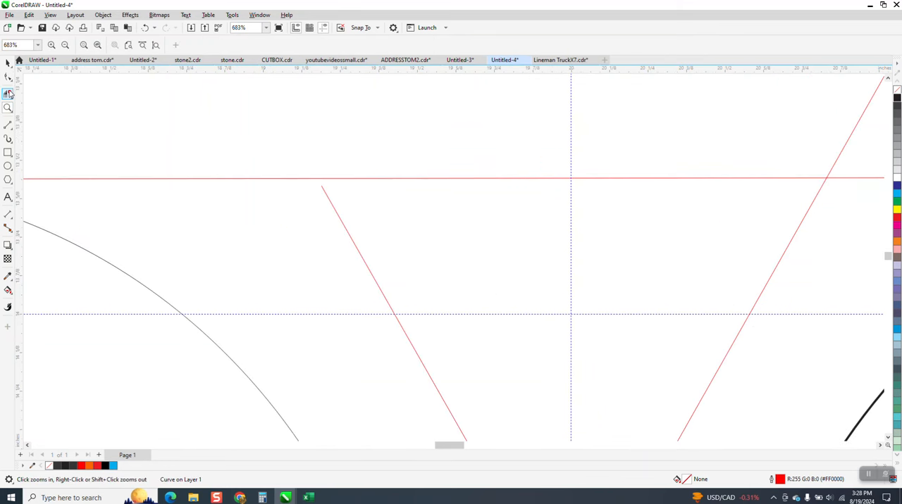
click(323, 190)
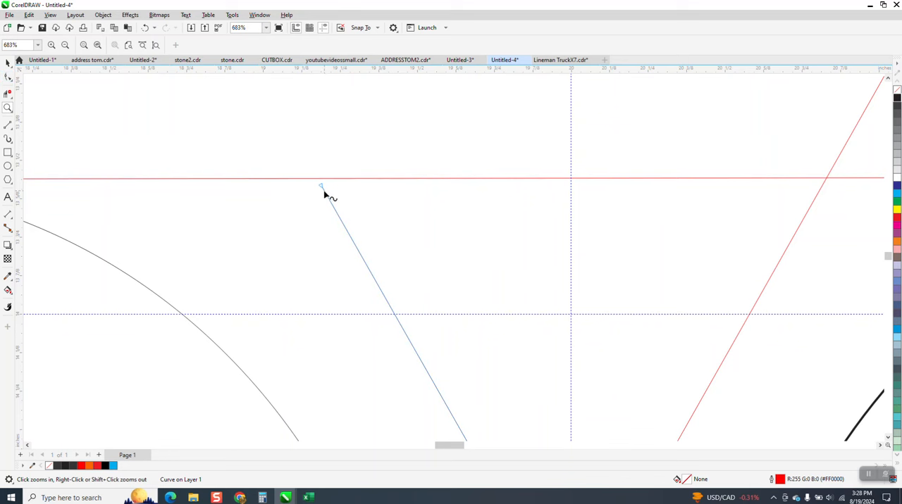
click(7, 62)
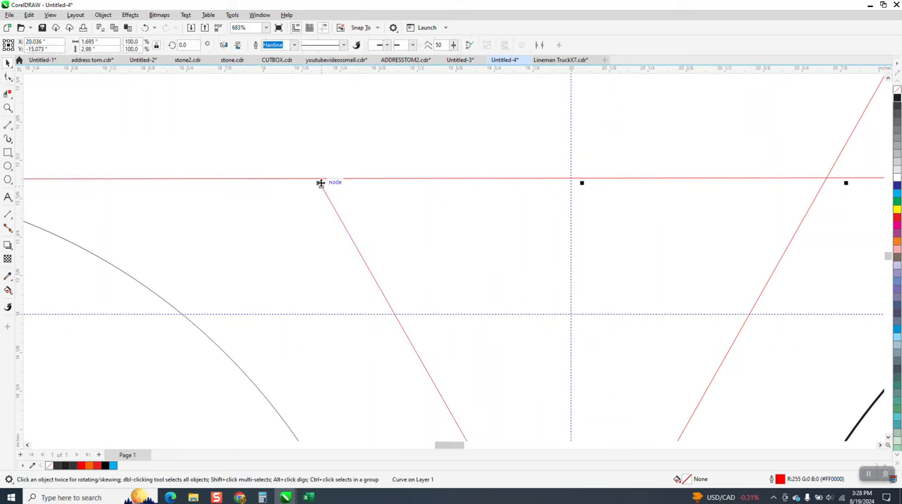
drag(309, 168, 311, 166)
scroll(383, 192, down, 2)
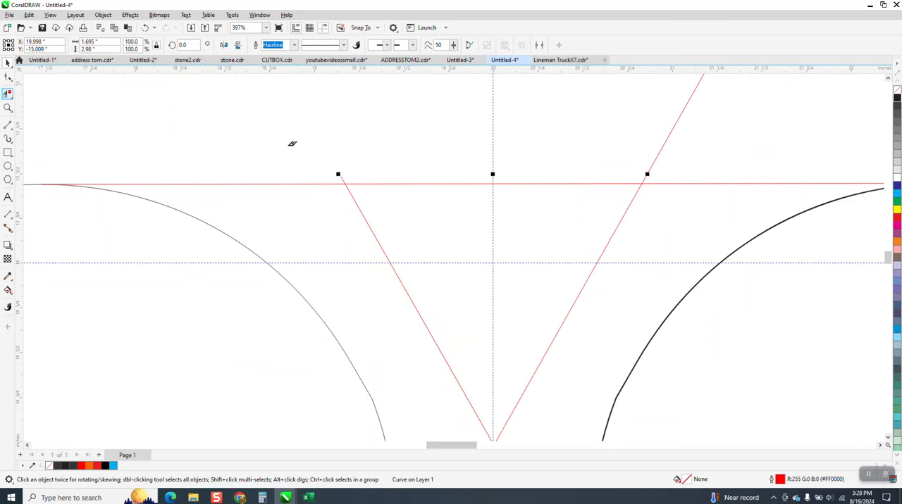
click(342, 176)
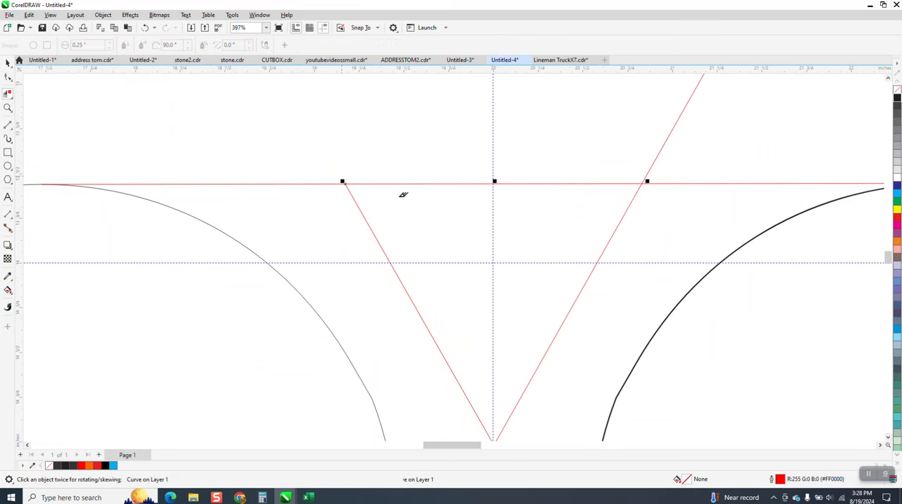
scroll(412, 197, down, 2)
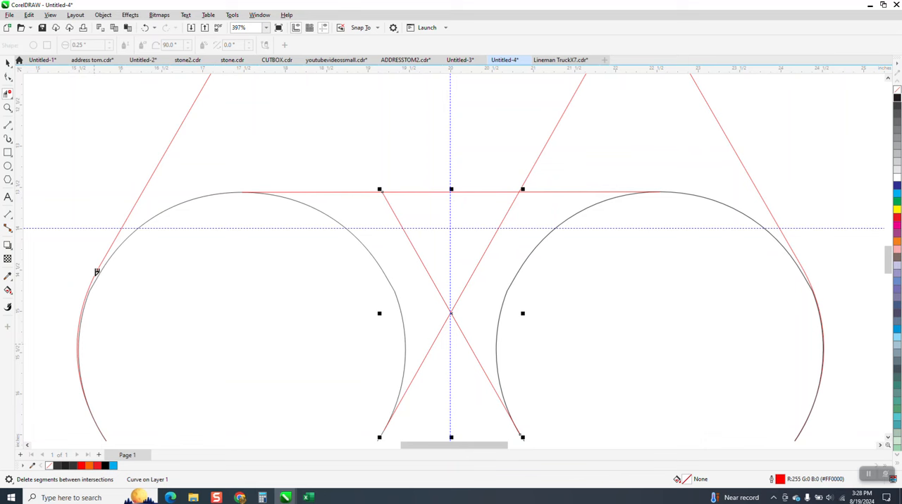
Draw a short straight line, about 0.165 in wide and 0.095 in high, across the red outline at the left circle's upper-left side.
click(7, 108)
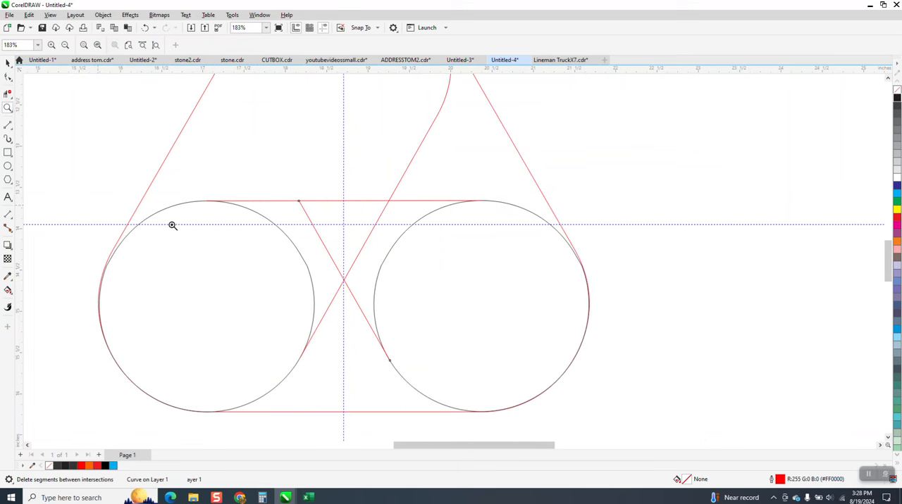
scroll(141, 219, down, 2)
scroll(176, 340, up, 5)
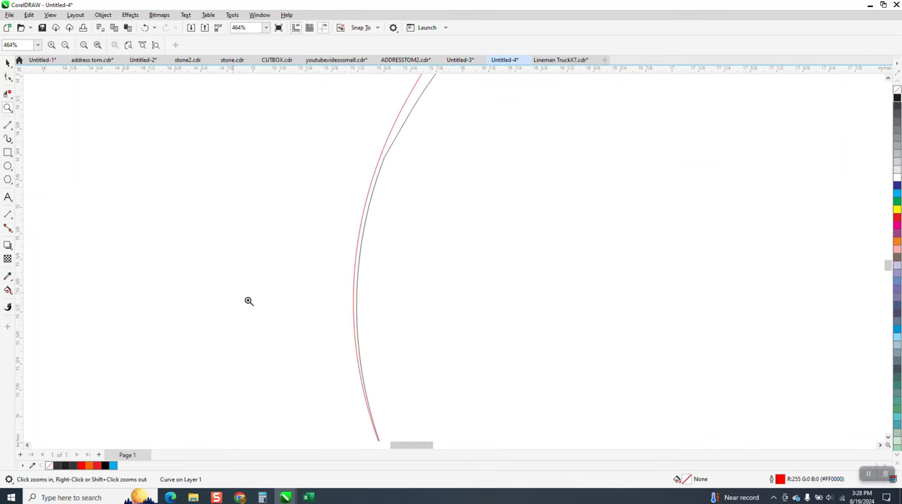
scroll(257, 269, down, 2)
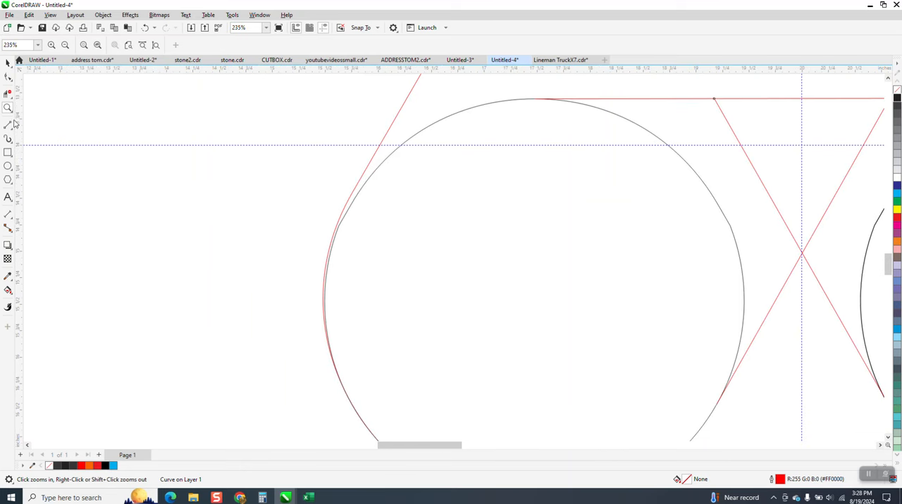
key(F10)
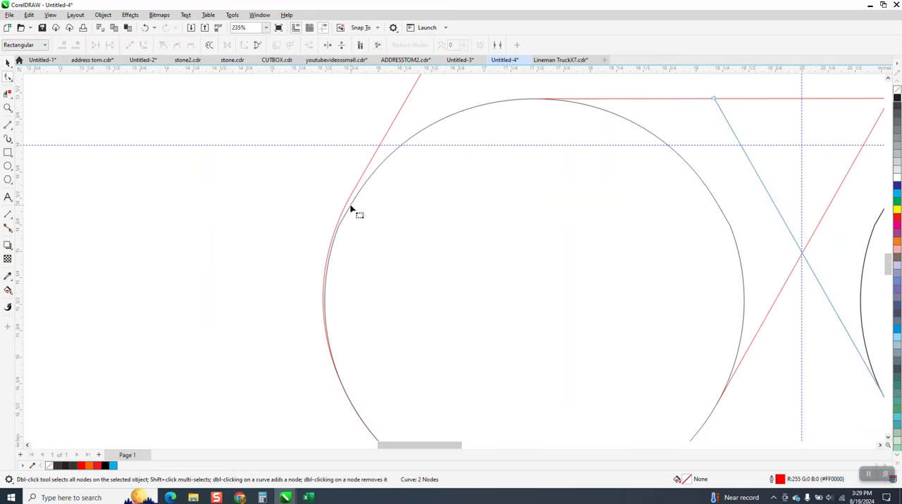
click(8, 125)
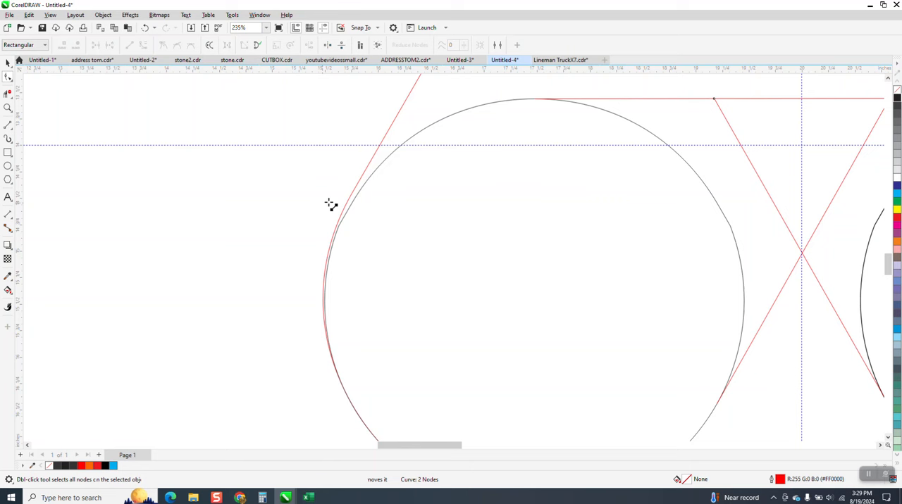
drag(329, 202, 346, 211)
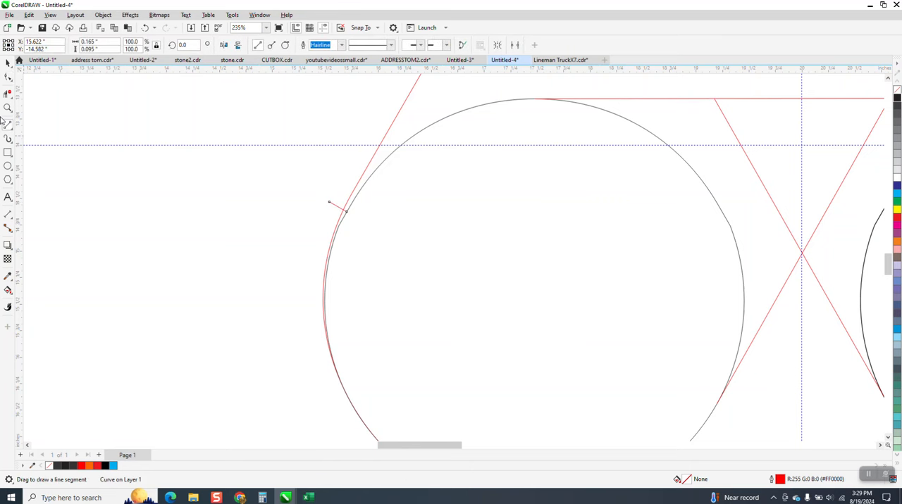
Delete the red outline segment along the left circle below the short crossing line, and select that short line.
click(7, 93)
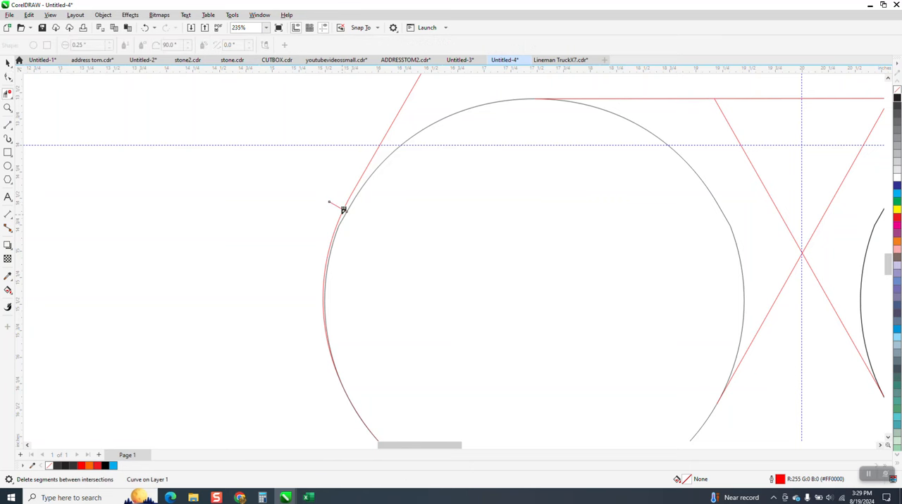
click(344, 212)
click(7, 62)
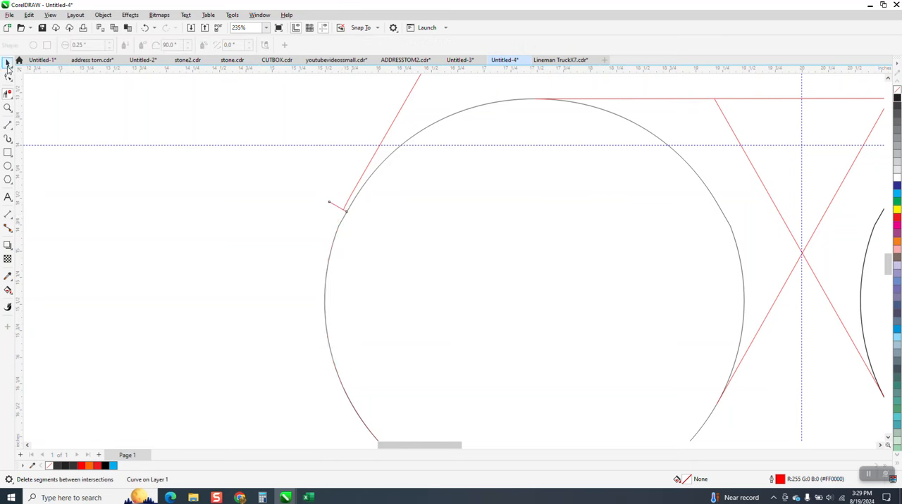
click(338, 206)
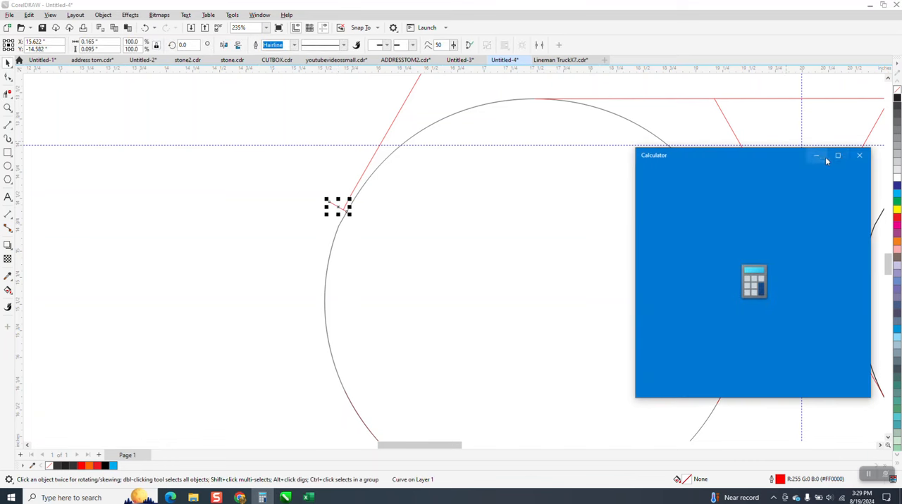
click(855, 157)
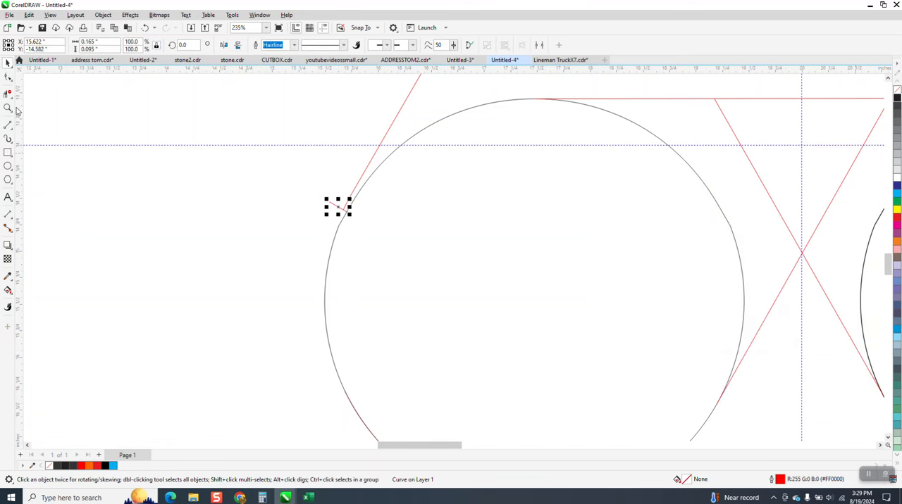
Move the cut end node of the red outline onto the short line's end at the black circle.
click(8, 109)
drag(297, 176, 459, 275)
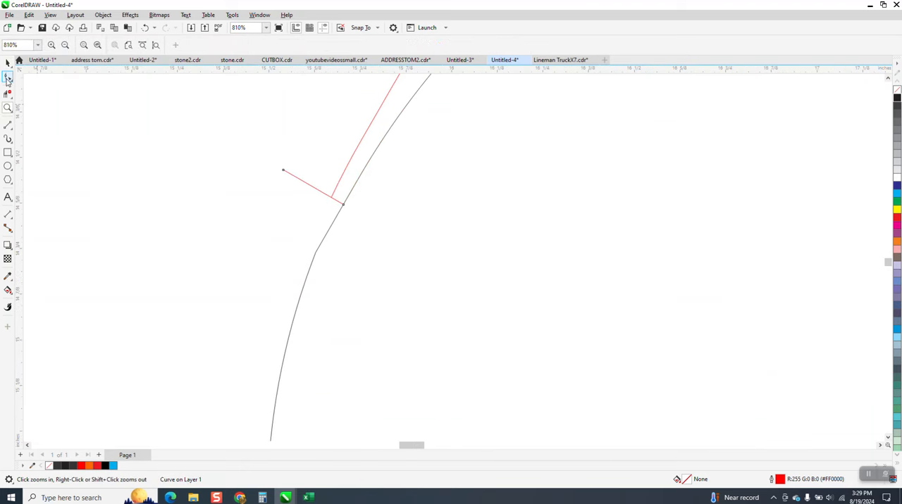
key(F10)
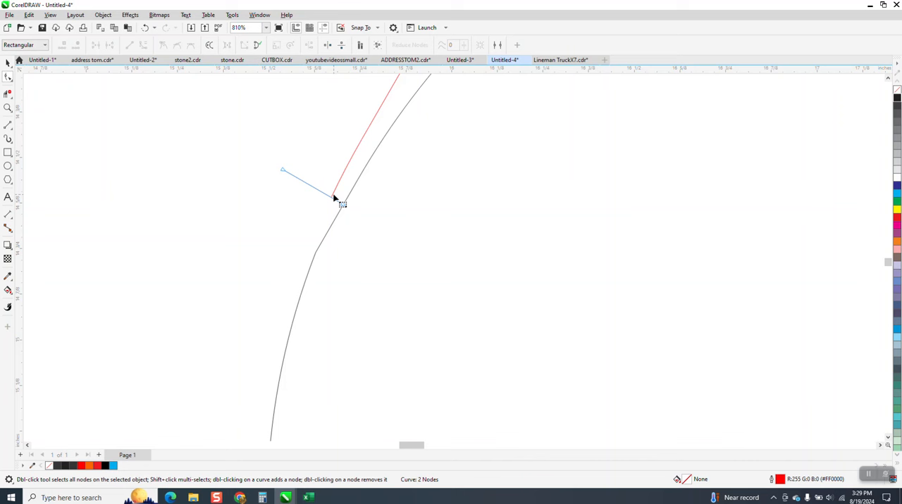
drag(334, 201, 341, 205)
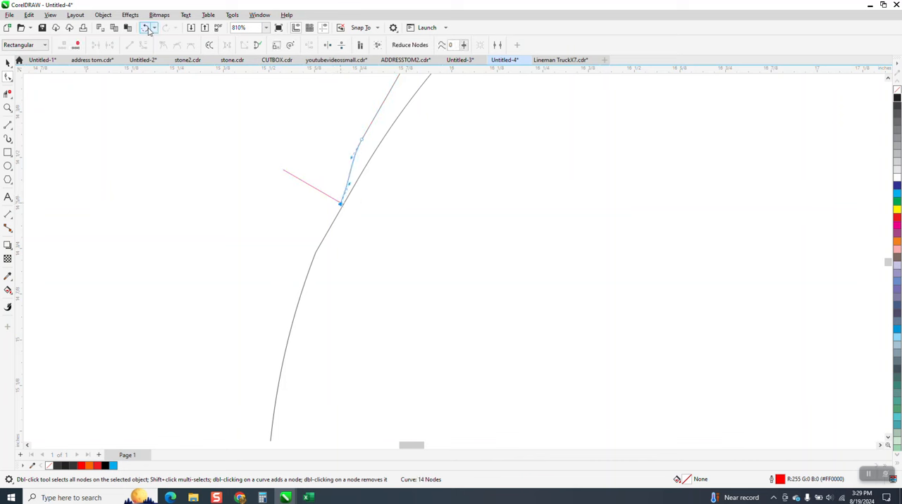
Undo the end node's last move and delete the neighbouring node above it on the red outline.
key(ctrl+z)
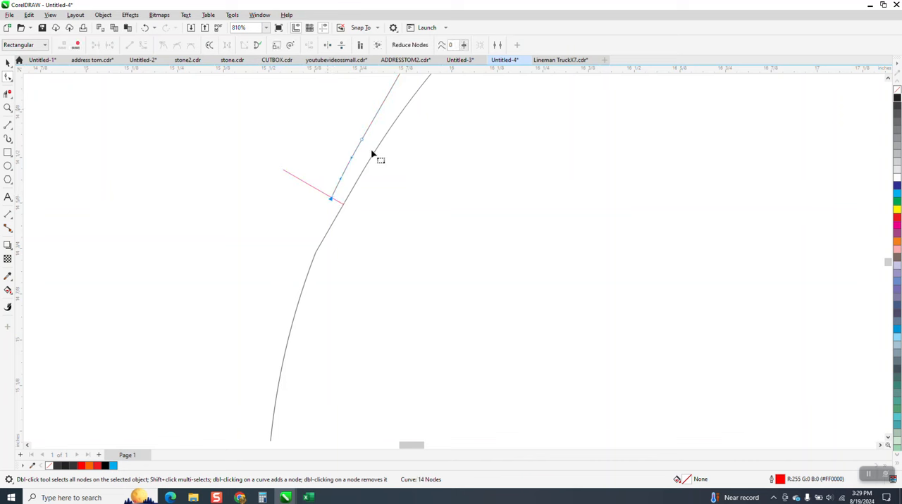
key(Delete)
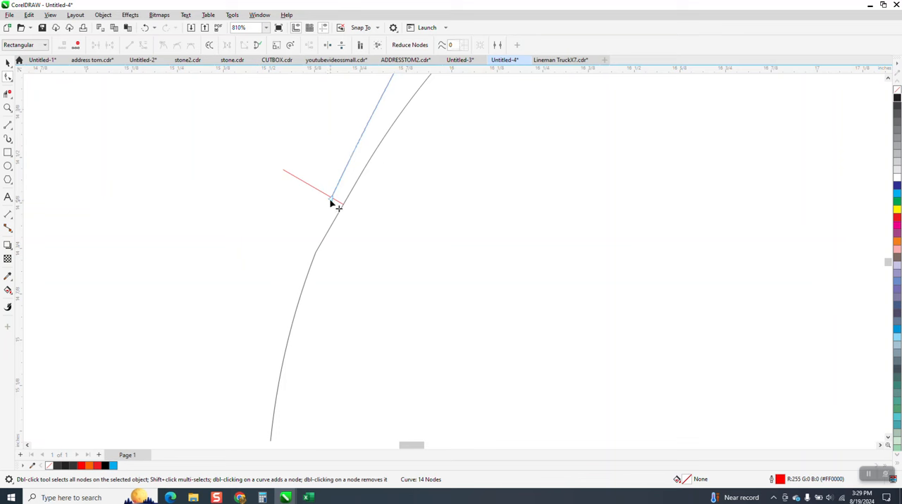
Move the red outline's lower end node onto the short line's end at the left black circle.
drag(331, 200, 343, 205)
scroll(361, 253, down, 2)
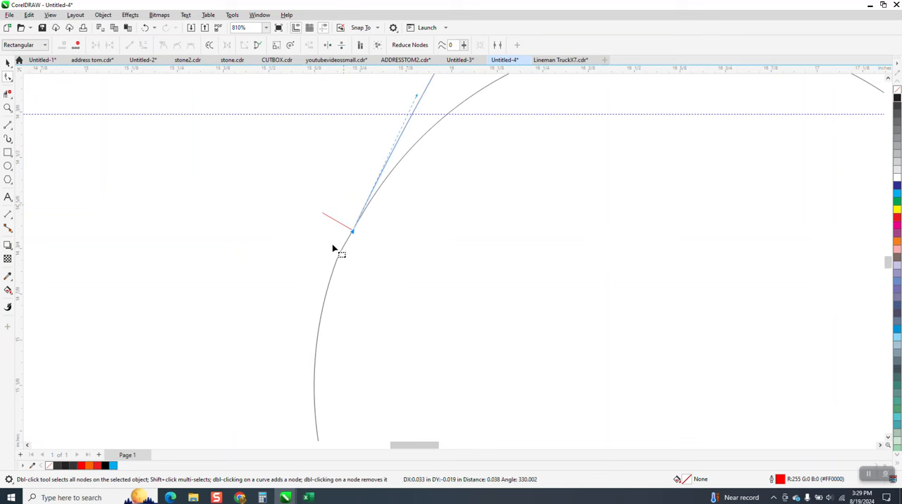
scroll(329, 243, down, 3)
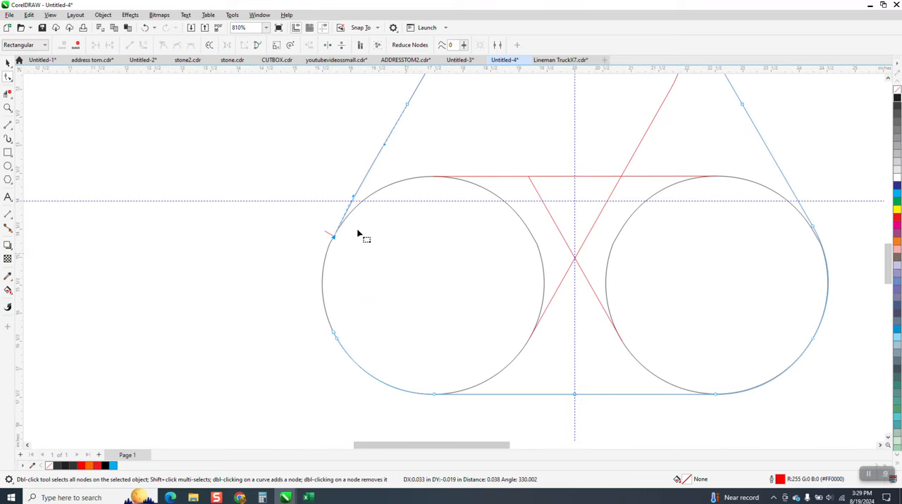
Delete the node at the kink in the left black circle, just below the short crossing line.
drag(296, 205, 421, 301)
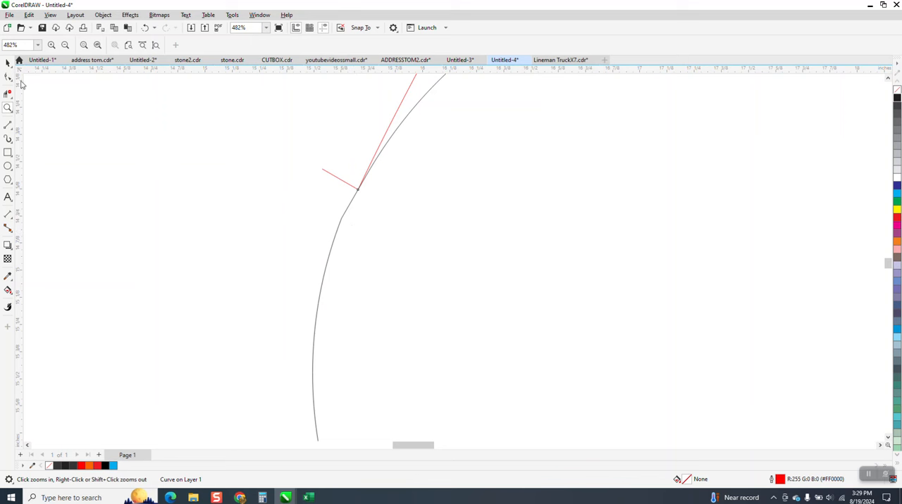
key(F10)
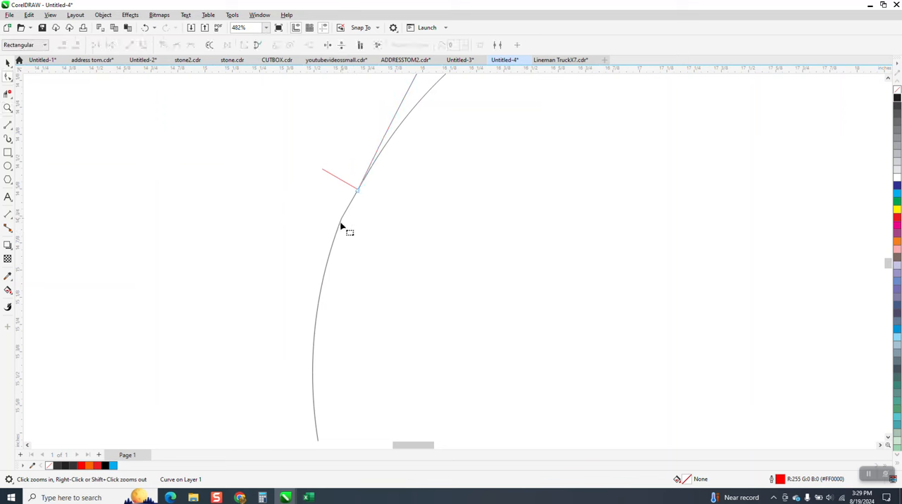
click(343, 220)
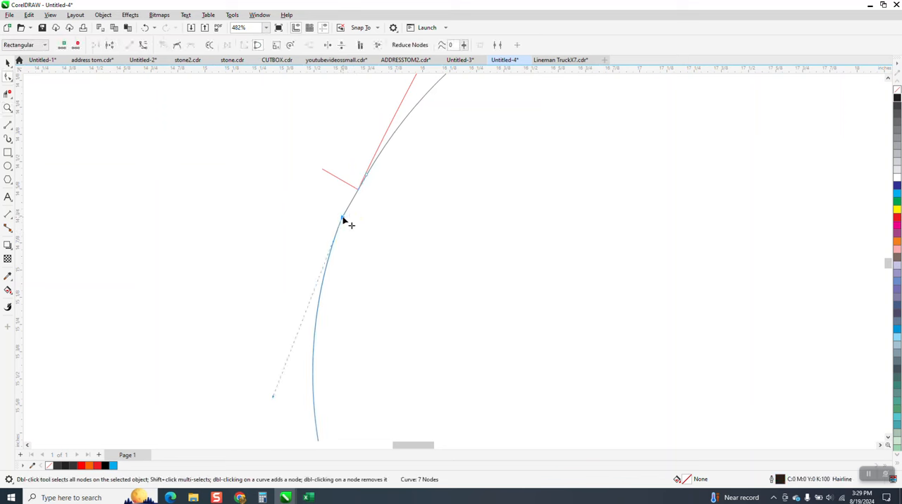
key(Delete)
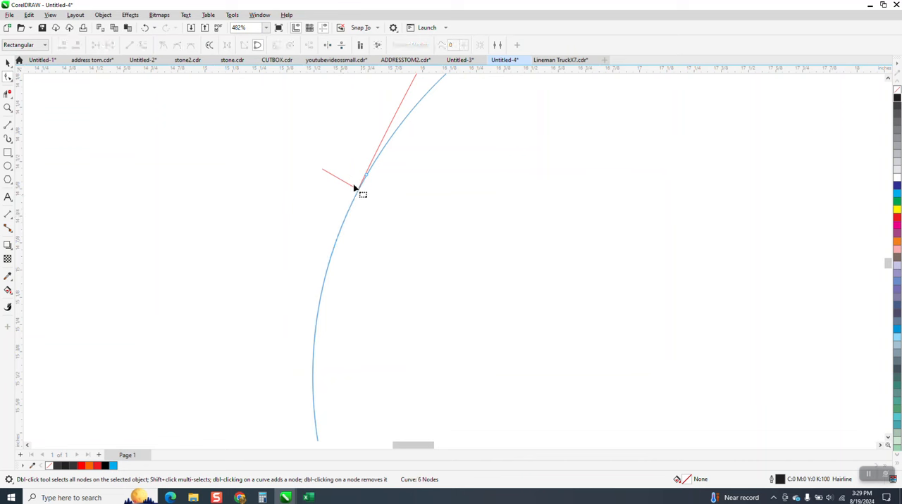
Delete the short crossing line at the left circle's upper-left side.
click(352, 188)
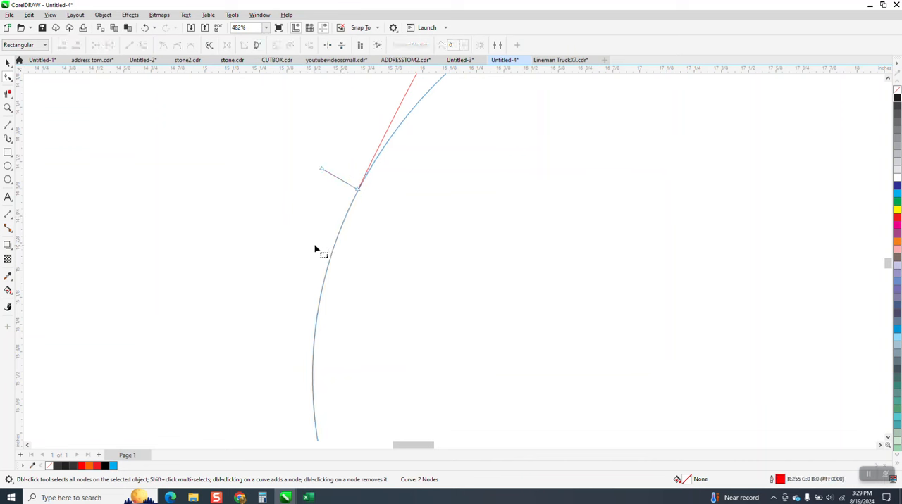
drag(304, 150, 448, 252)
scroll(326, 286, down, 1)
scroll(326, 289, down, 2)
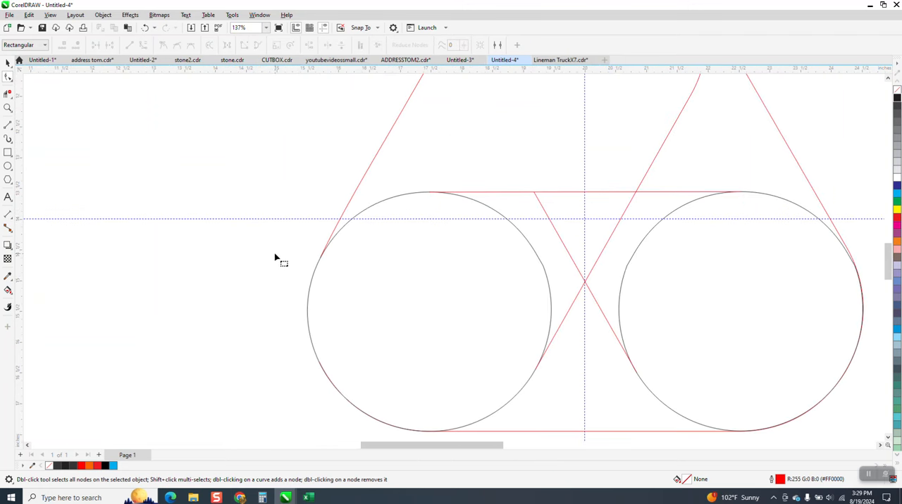
Use Smart Fill on the small inverted triangle between the two circles and shift the new shape 5 in to the right.
scroll(275, 261, down, 1)
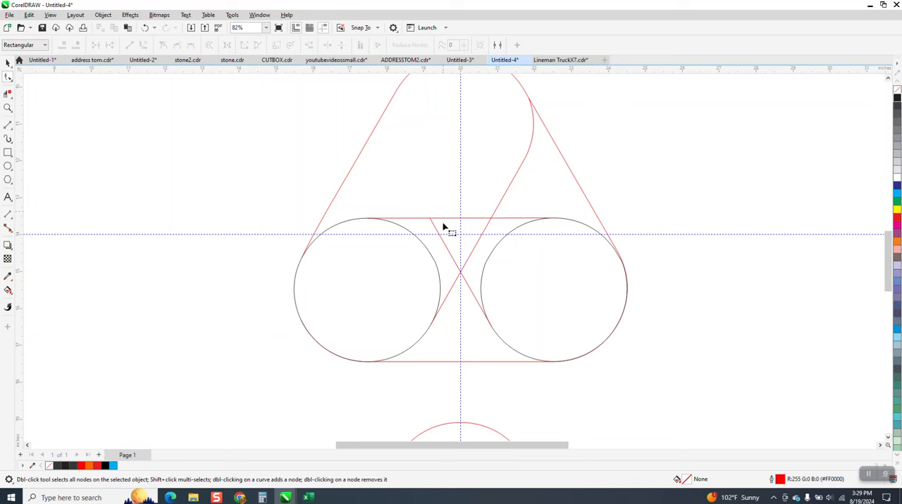
click(8, 290)
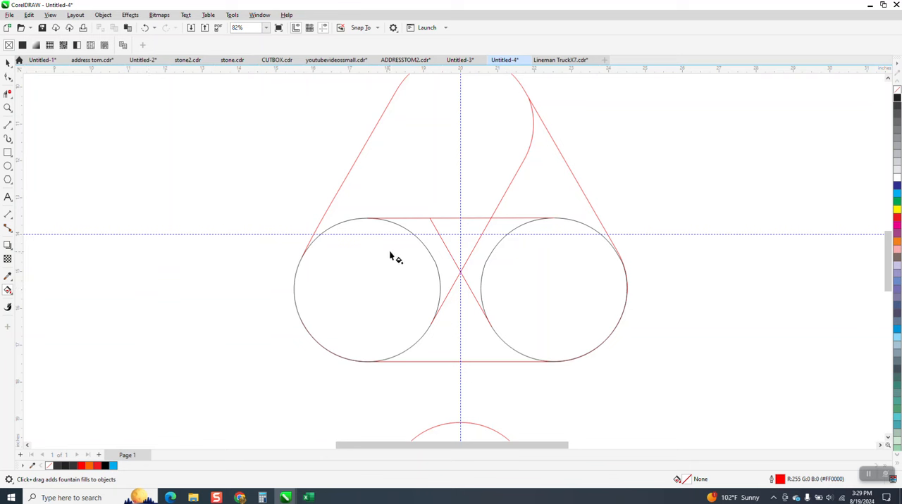
click(9, 291)
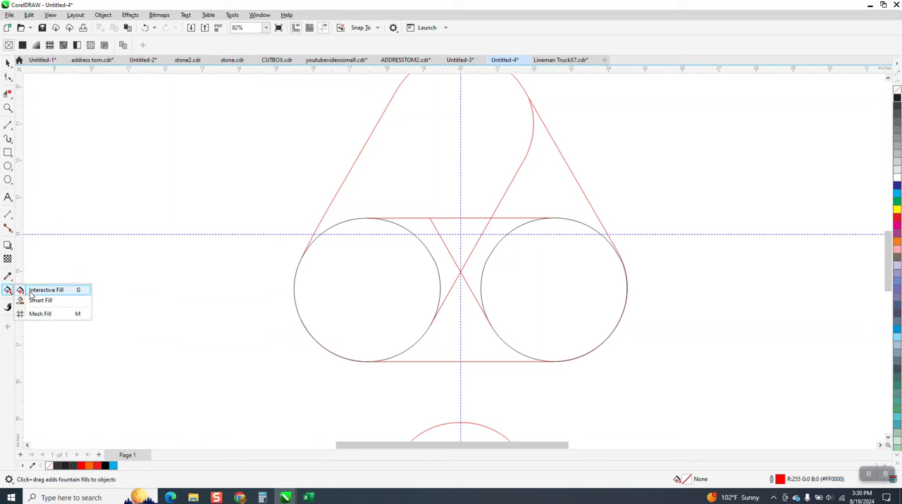
click(39, 300)
click(466, 229)
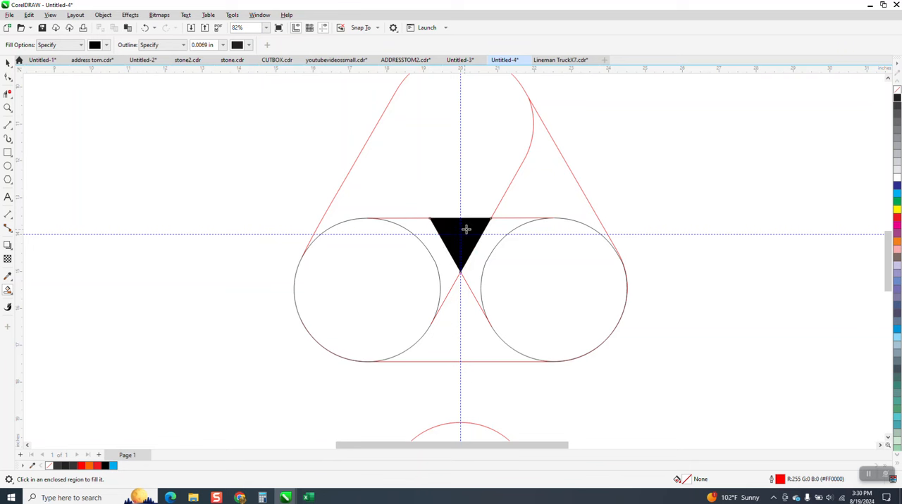
key(Right)
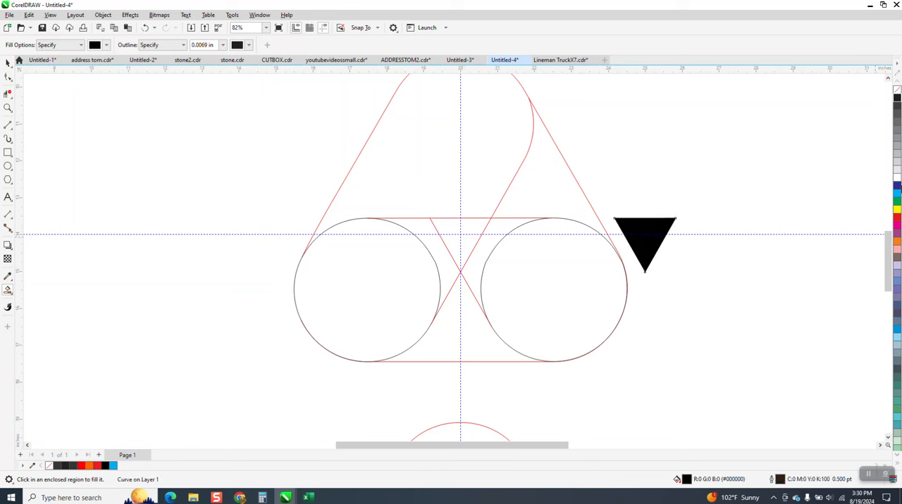
Remove the triangle shape's fill and draw straight lines from the midpoints of its two slanted sides to the opposite upper corners.
click(896, 92)
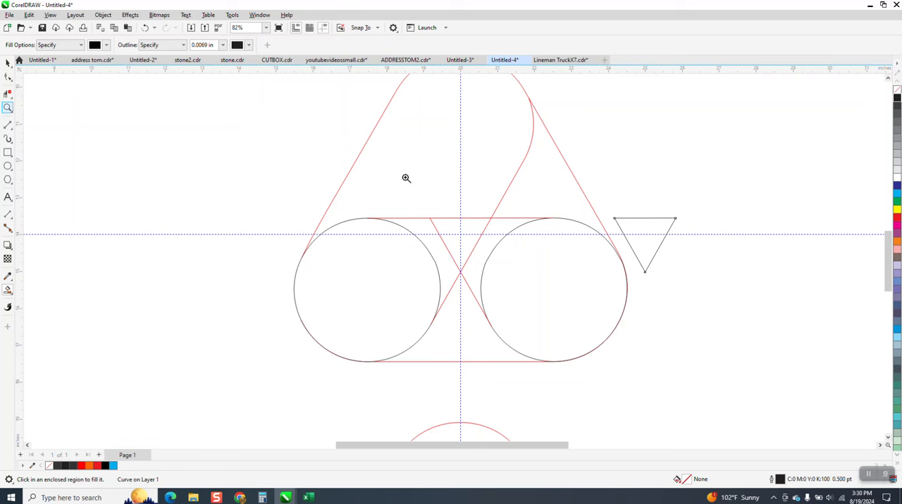
drag(577, 207, 740, 306)
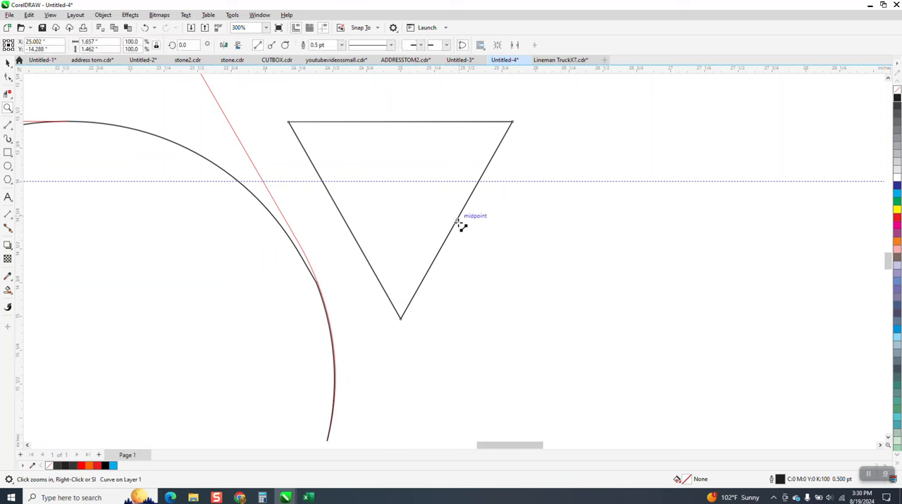
drag(458, 223, 289, 122)
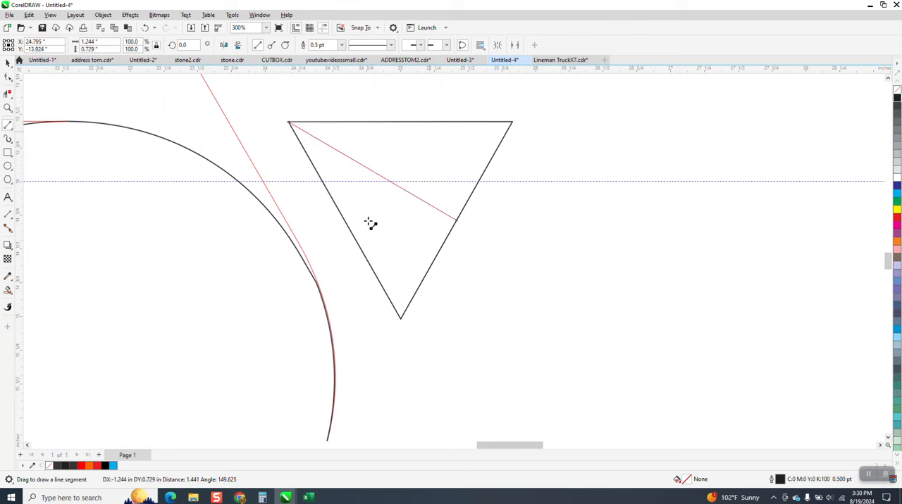
drag(345, 221, 512, 123)
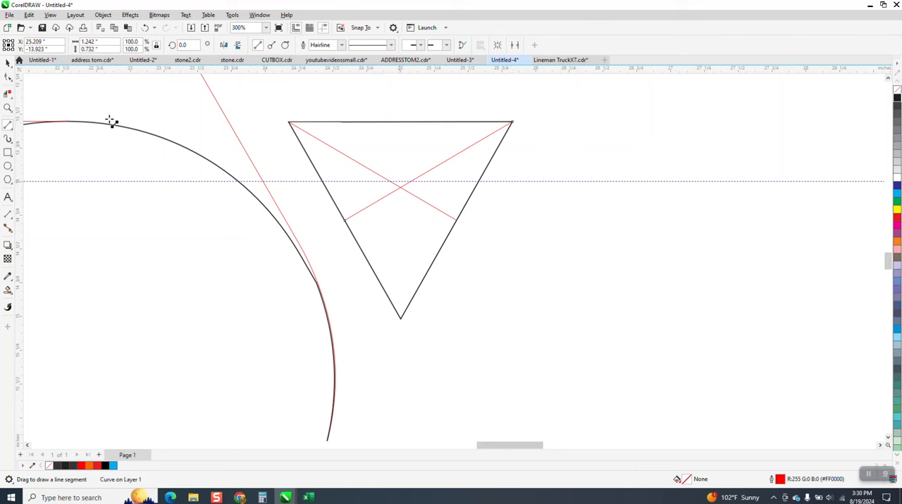
Select the triangle with its two inner lines and move them 5 in left, back between the circles.
click(8, 63)
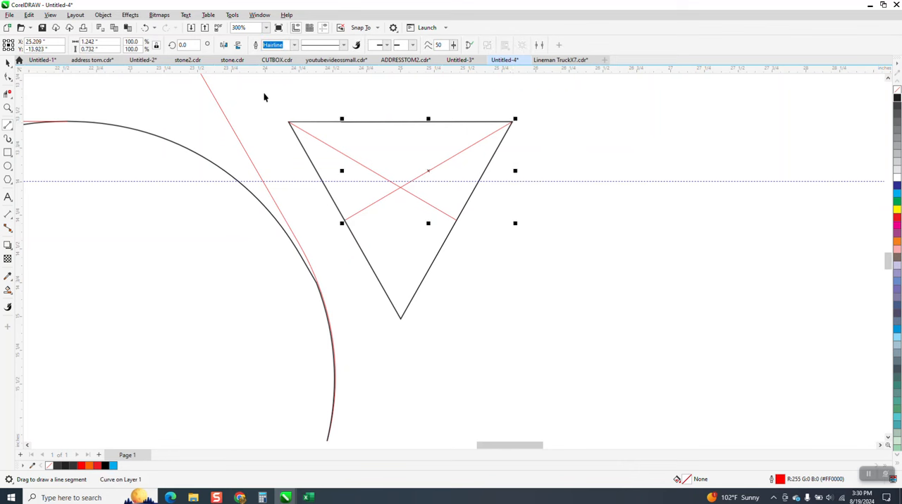
mouse_move(264, 95)
mouse_down()
mouse_move(617, 370)
mouse_move(635, 365)
mouse_up()
scroll(636, 362, down, 2)
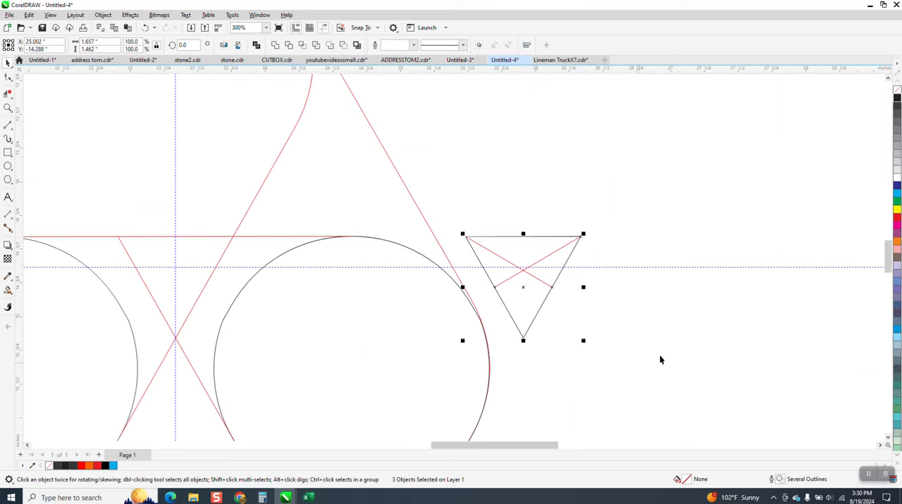
key(Left)
Try to Smart Fill the area above the left circle beside the outer diagonal, and undo the fill.
scroll(661, 354, down, 2)
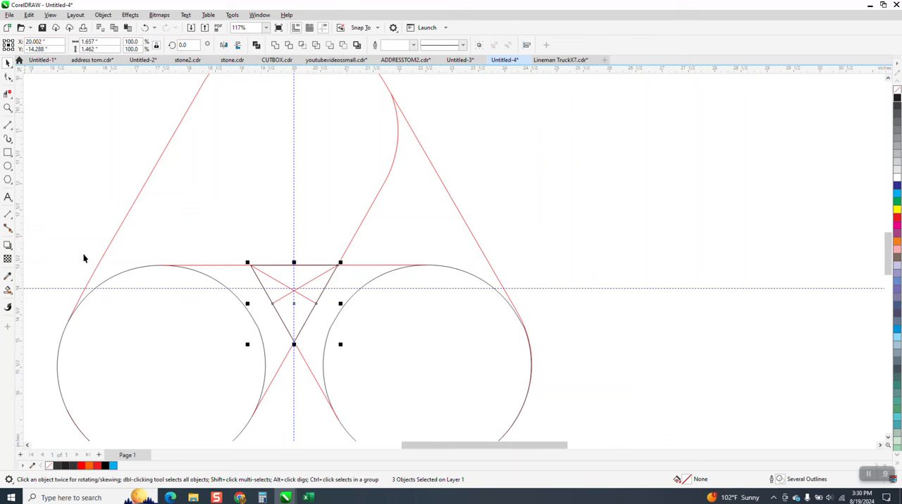
click(209, 204)
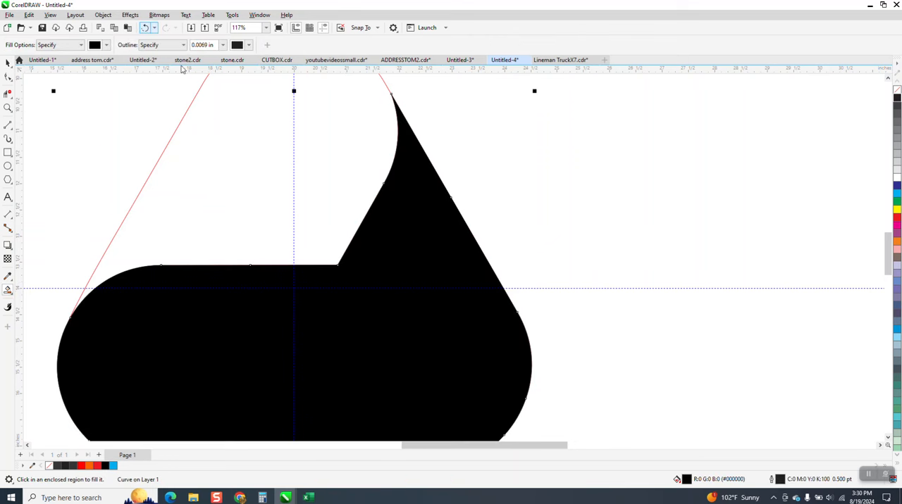
click(144, 28)
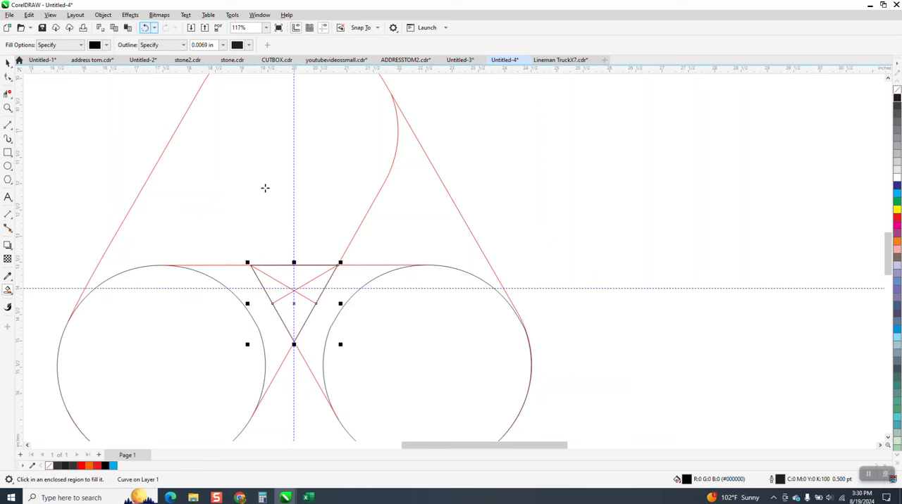
Examine closely where the red horizontal line meets the top of the left black circle.
click(8, 108)
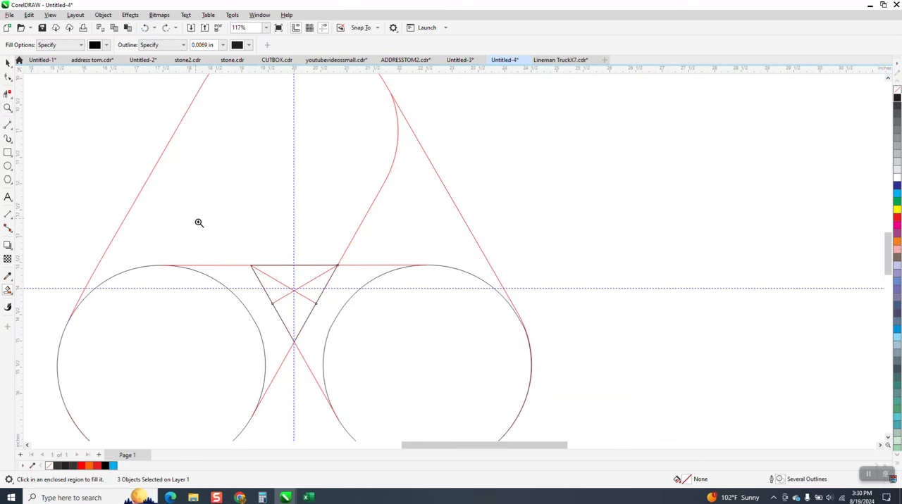
drag(151, 262, 206, 279)
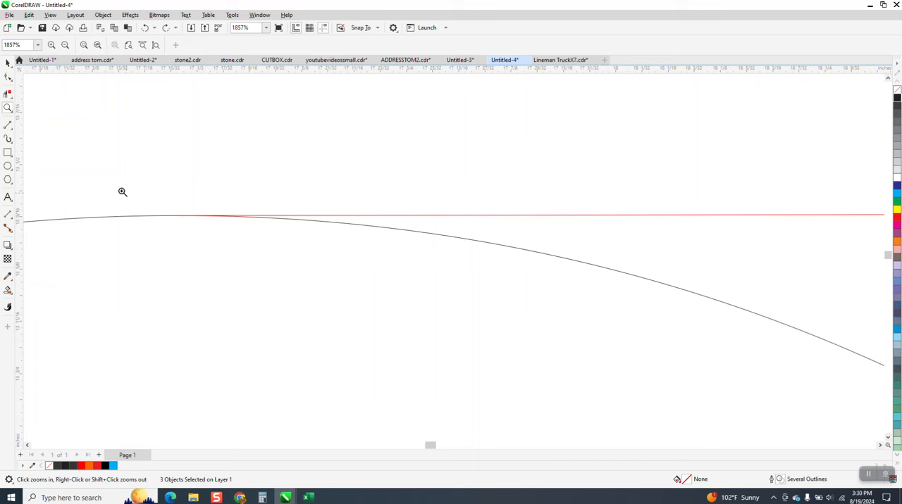
drag(239, 238, 248, 242)
scroll(232, 215, down, 5)
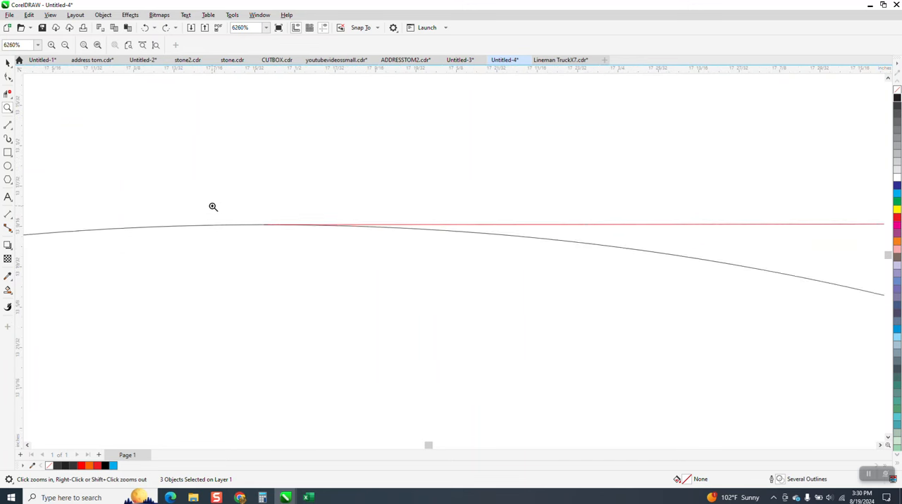
scroll(211, 214, down, 5)
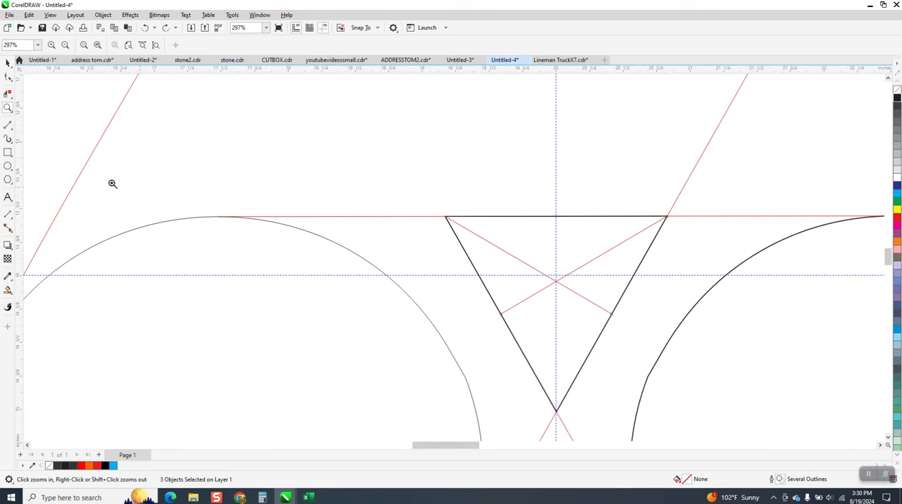
Try deleting the triangle together with its two inner lines, and undo the deletion.
click(9, 62)
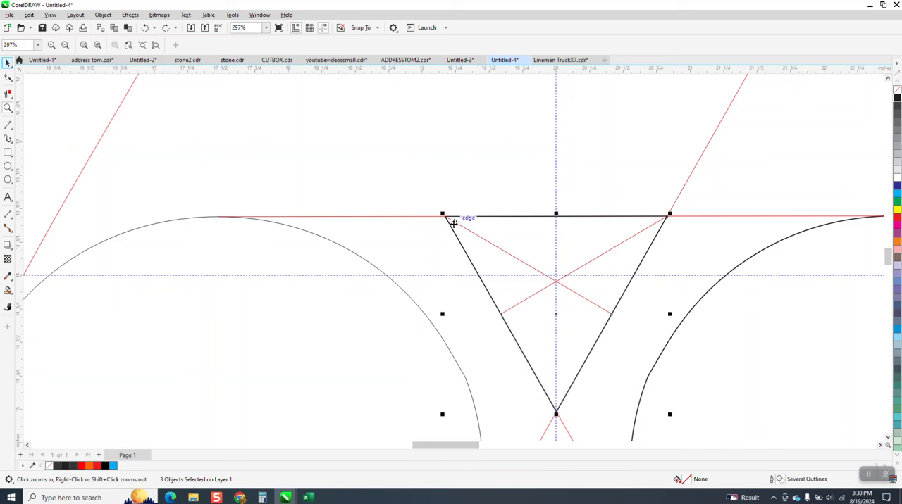
key(Delete)
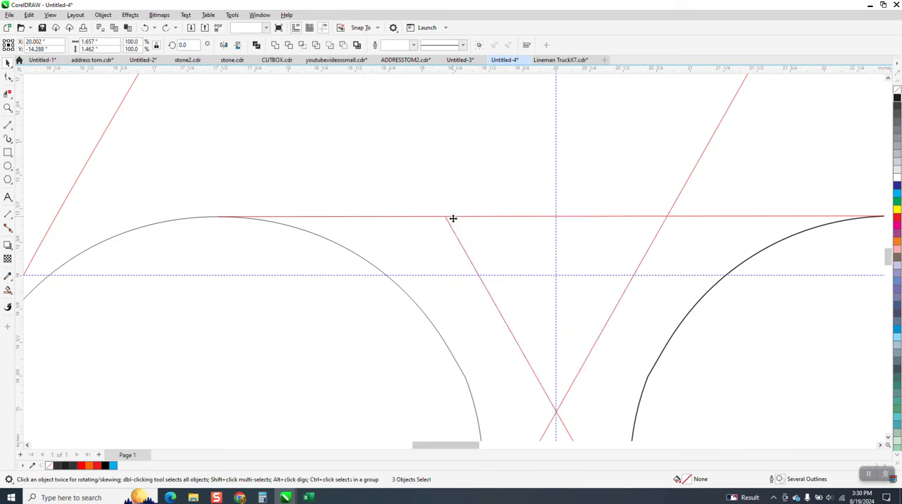
click(145, 29)
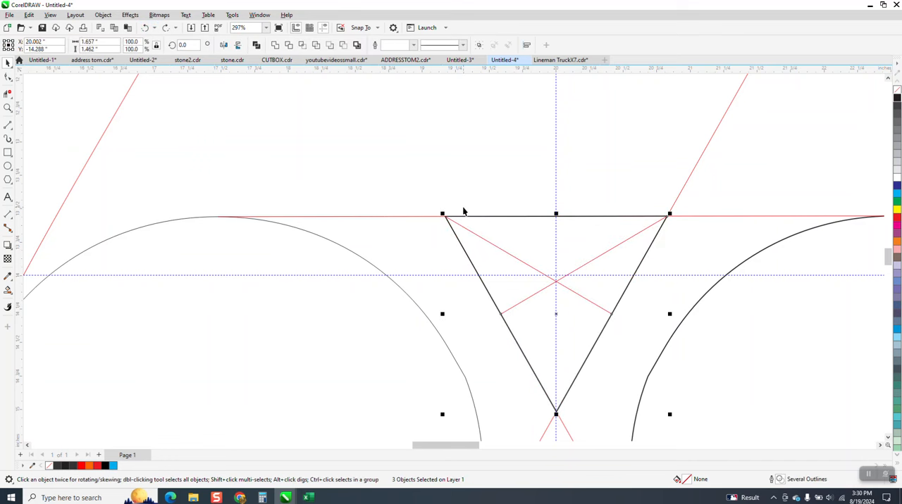
Move the triangle and its two inner lines 5 in right and delete only the black triangle outline.
scroll(437, 227, down, 2)
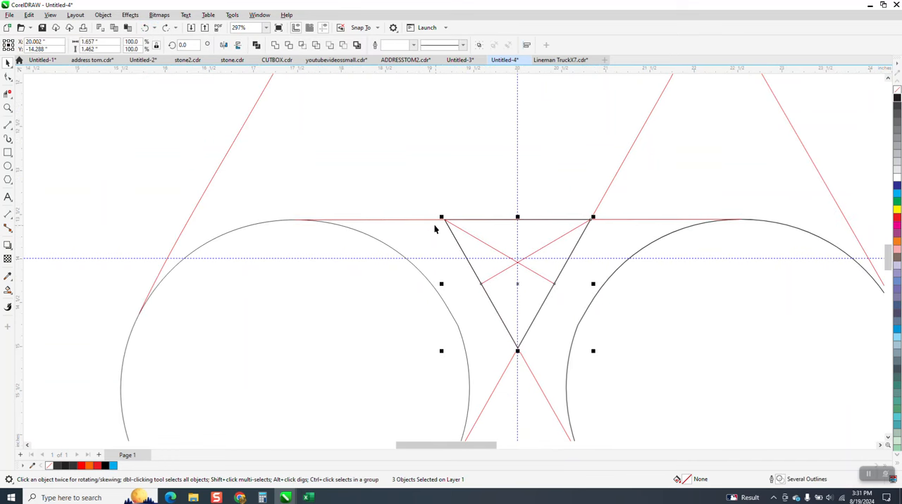
key(Right)
scroll(429, 235, down, 3)
click(753, 190)
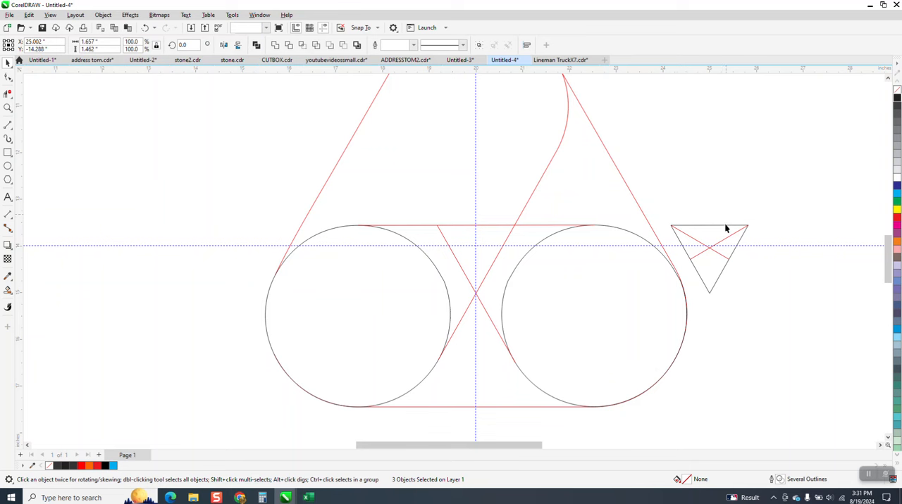
click(724, 224)
key(Delete)
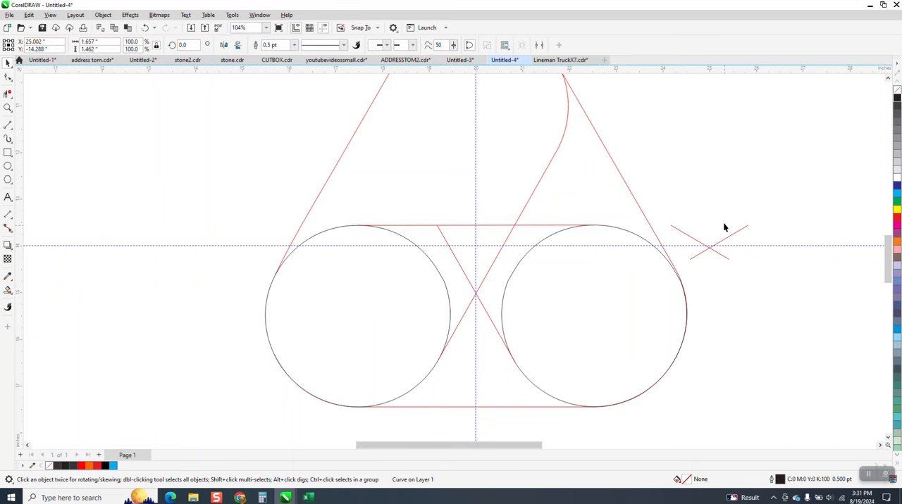
Select the two crossing red lines and move them 5 in left, back between the circles.
drag(770, 217, 634, 284)
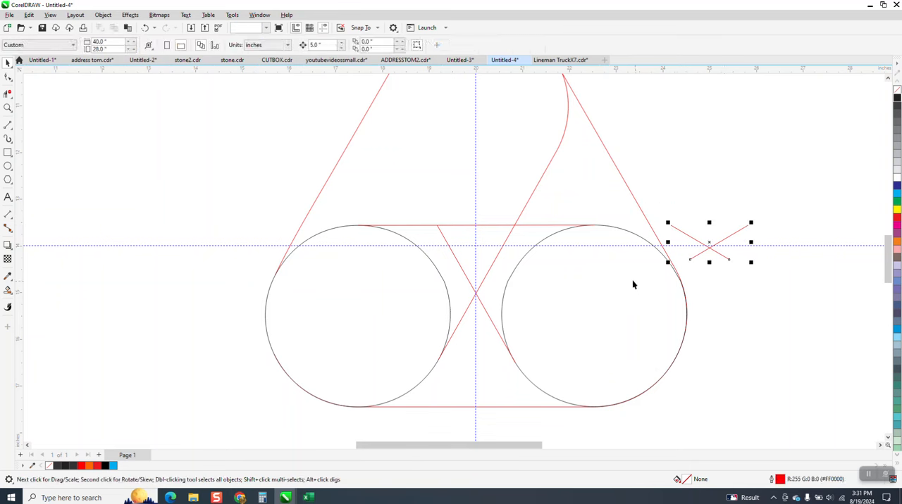
key(p)
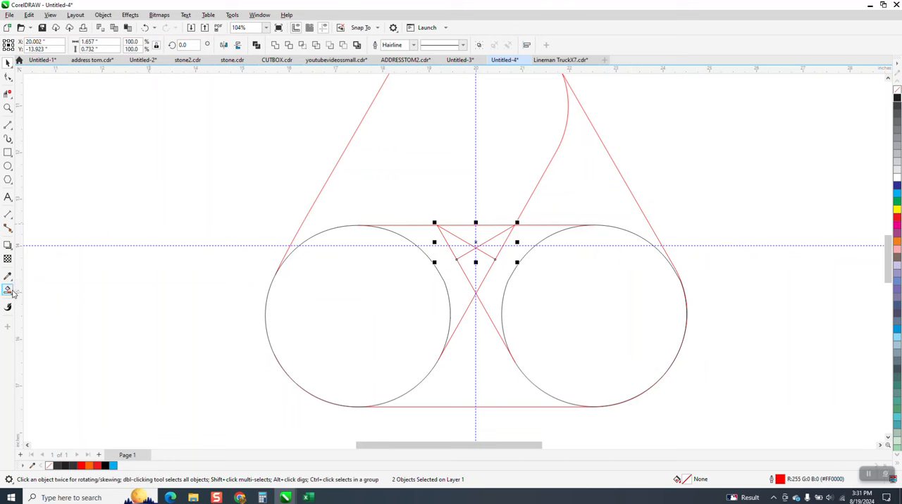
Try smart-filling the region between the circles inside the red outline, and undo the fill.
click(430, 189)
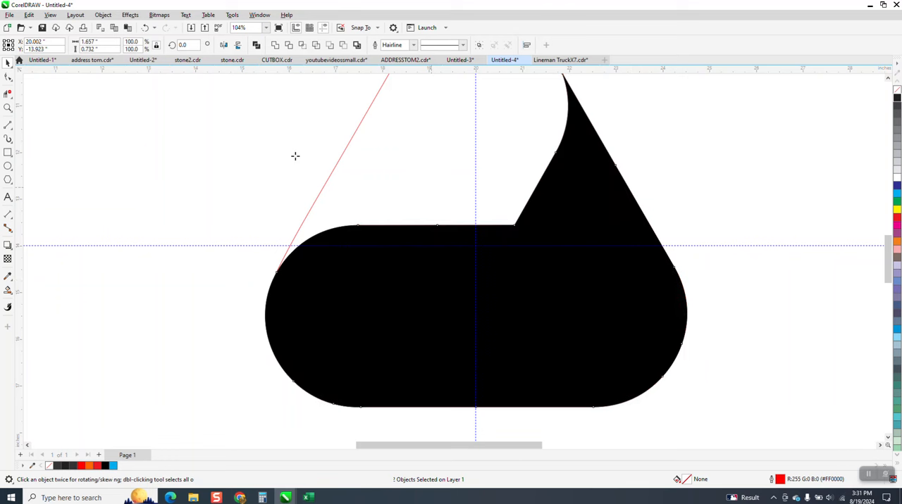
click(147, 31)
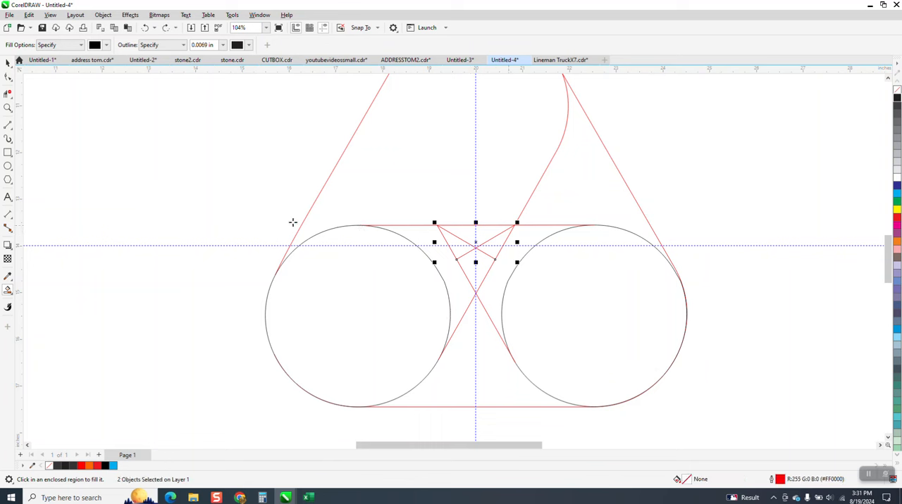
Move the lower end node of the red outline's slanted side onto the edge of the left black circle.
click(8, 108)
drag(227, 193, 423, 337)
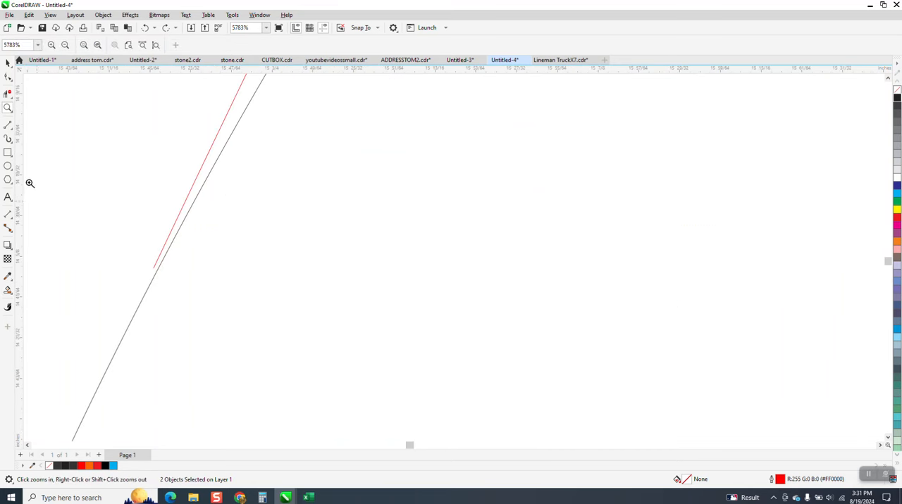
click(8, 78)
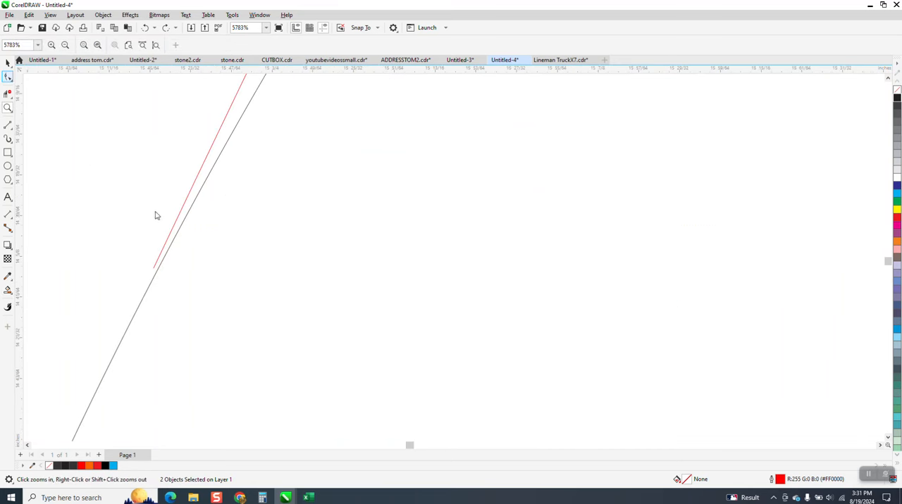
click(154, 271)
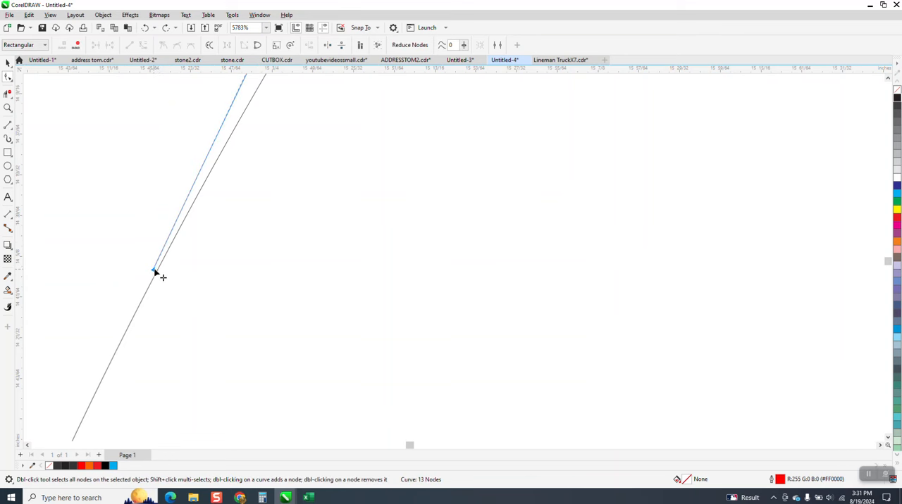
drag(154, 271, 158, 273)
scroll(135, 275, down, 1)
scroll(279, 296, down, 1)
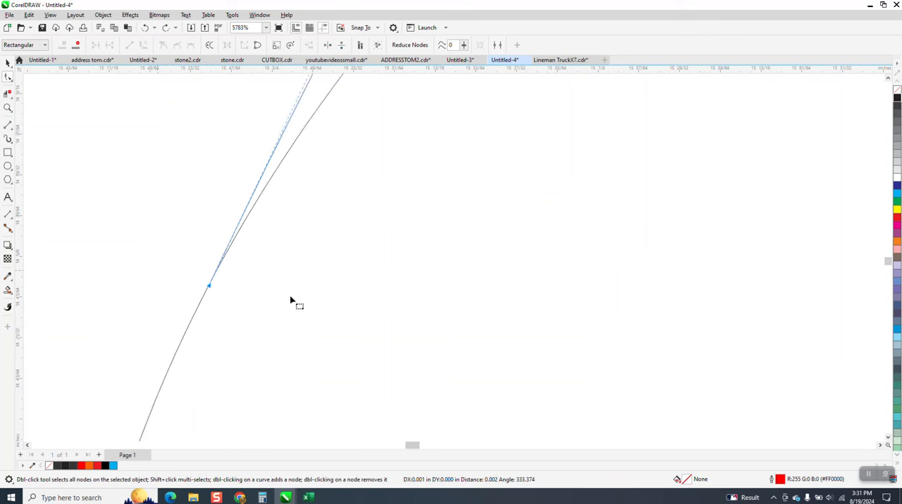
scroll(213, 292, down, 3)
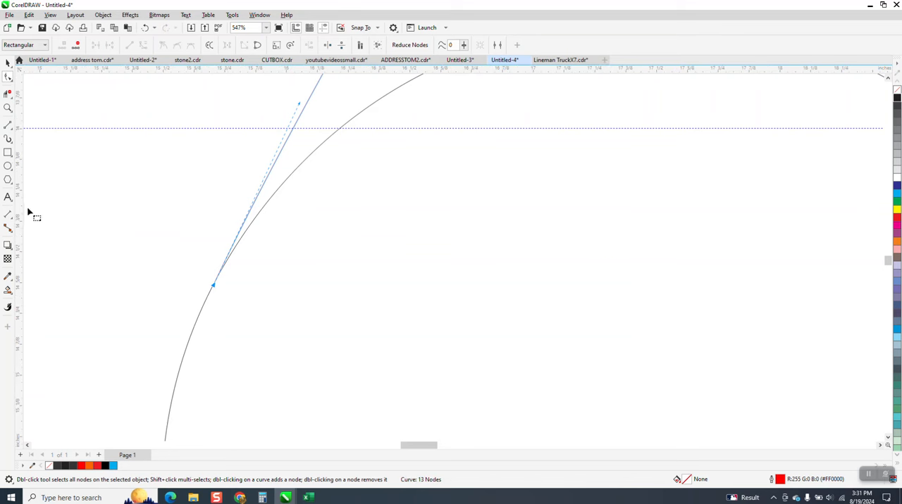
Smart-fill the enclosed region above the left circle and recolour the new shape yellow.
click(7, 289)
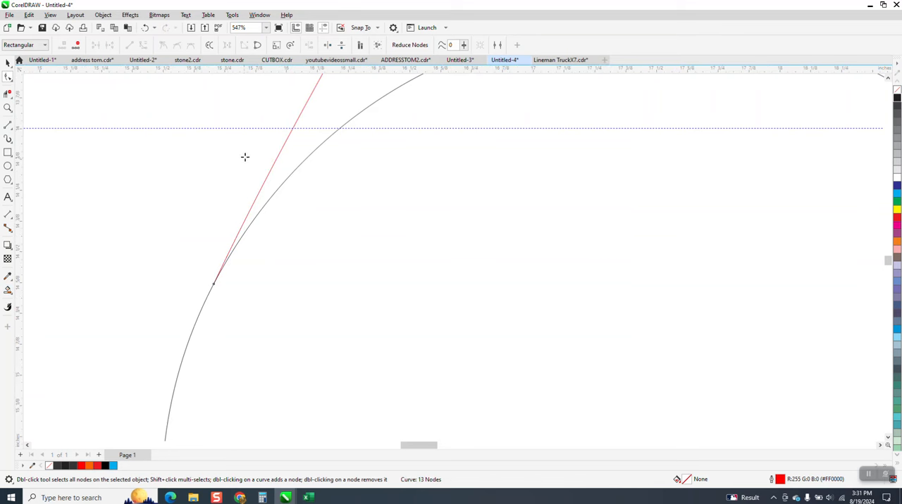
click(348, 111)
scroll(288, 344, down, 3)
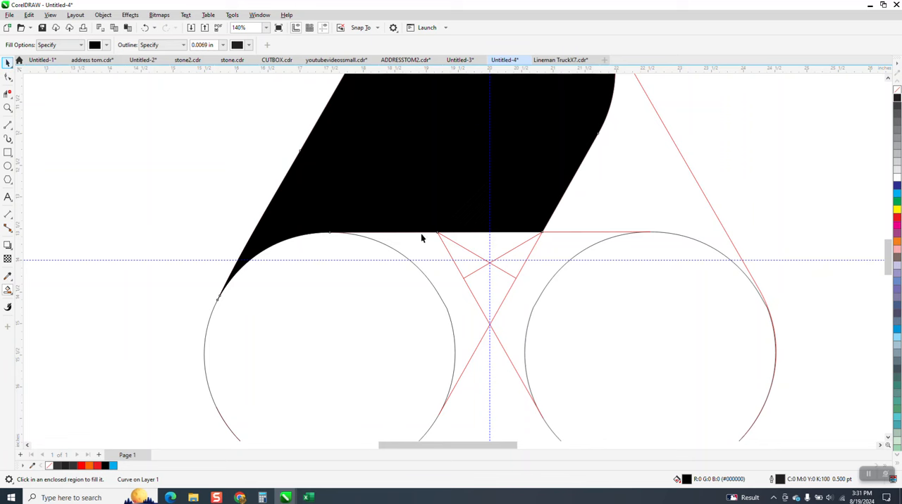
scroll(420, 238, down, 3)
key(space)
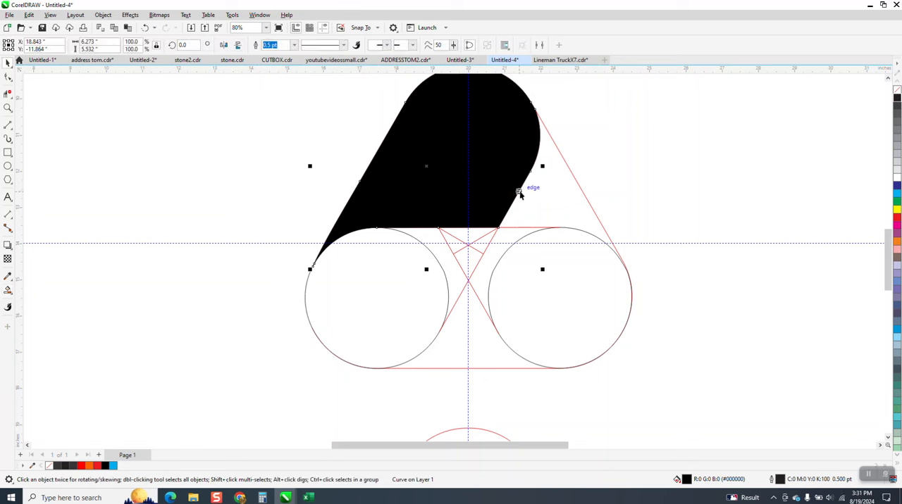
click(897, 209)
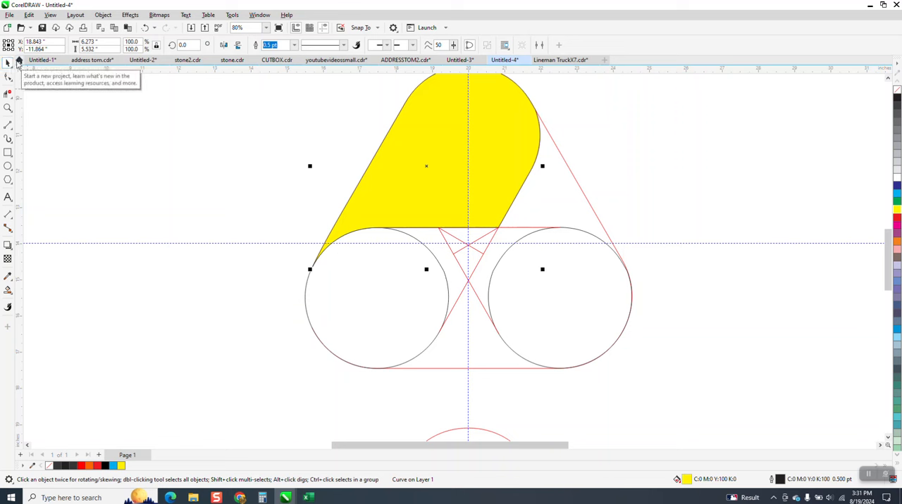
Try rotating a copy of the yellow shape 120° about the crossing of the short red lines, colour it blue, and undo both changes.
click(432, 174)
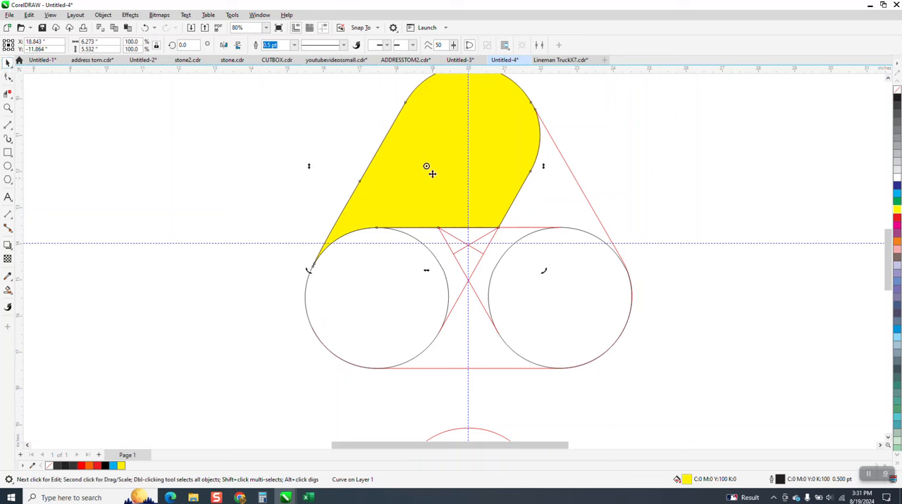
drag(426, 167, 467, 244)
click(185, 45)
text(1)
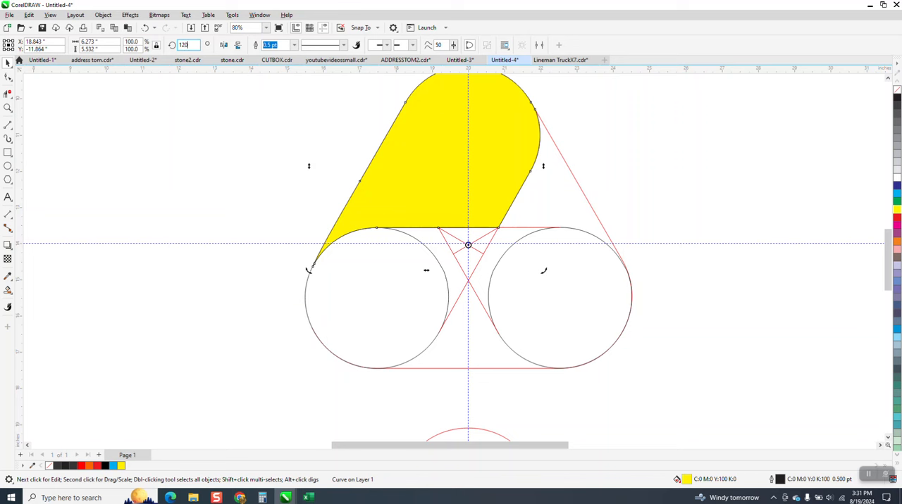
text(20)
key(Return)
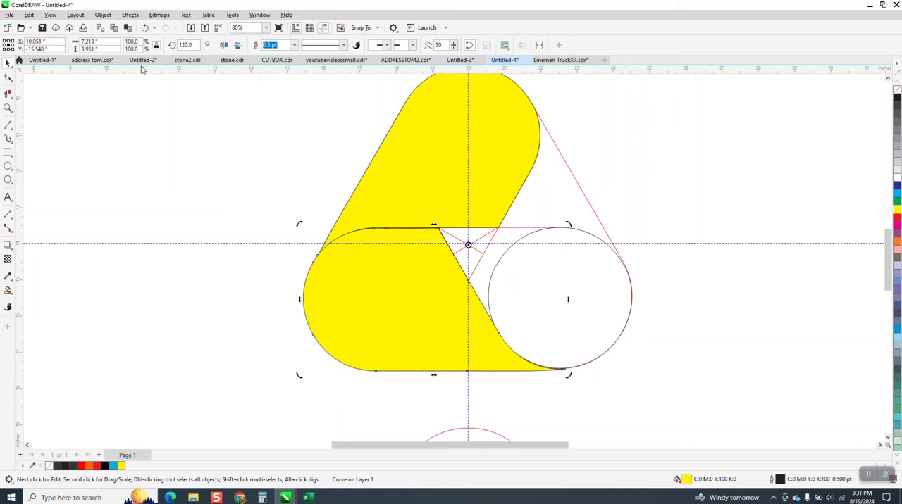
click(896, 186)
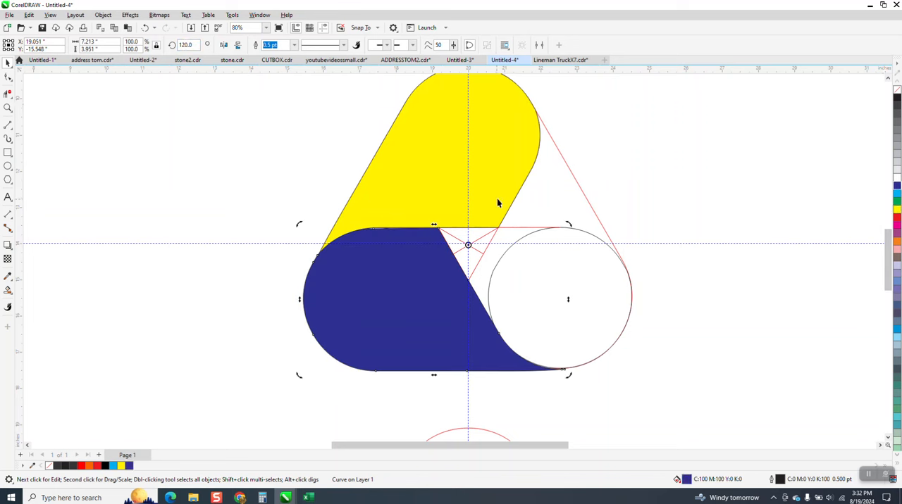
click(147, 28)
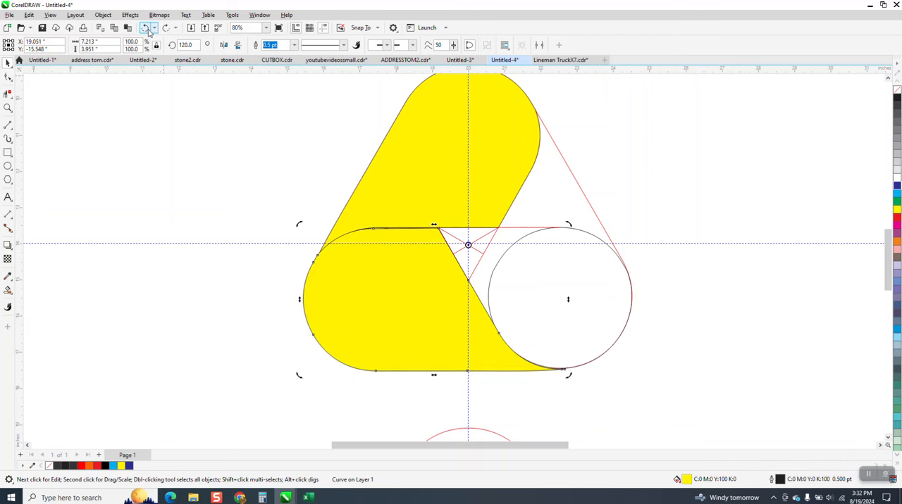
key(ctrl+z)
Move the yellow shape 10 in left and the construction outlines with both circles 20 in right.
scroll(561, 251, down, 2)
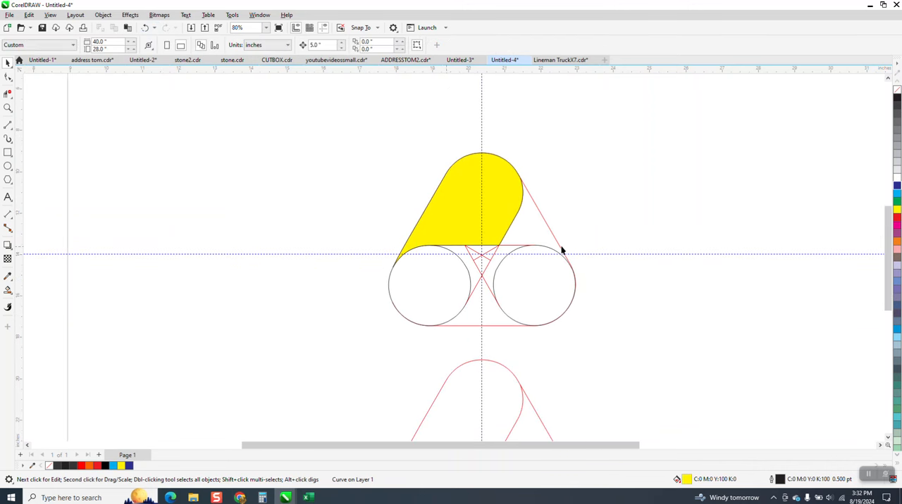
click(481, 214)
key(Left)
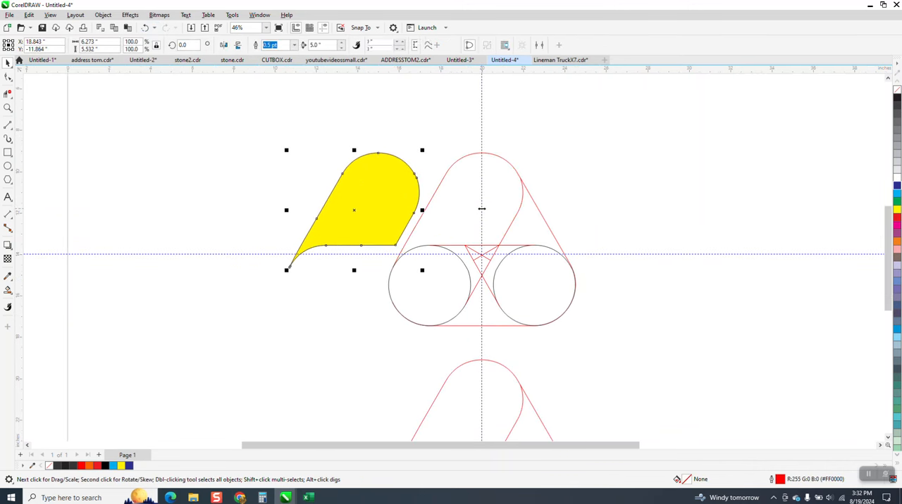
key(Left)
mouse_move(343, 138)
mouse_down()
mouse_move(585, 345)
mouse_move(634, 354)
mouse_up()
key(Right)
key(Right)
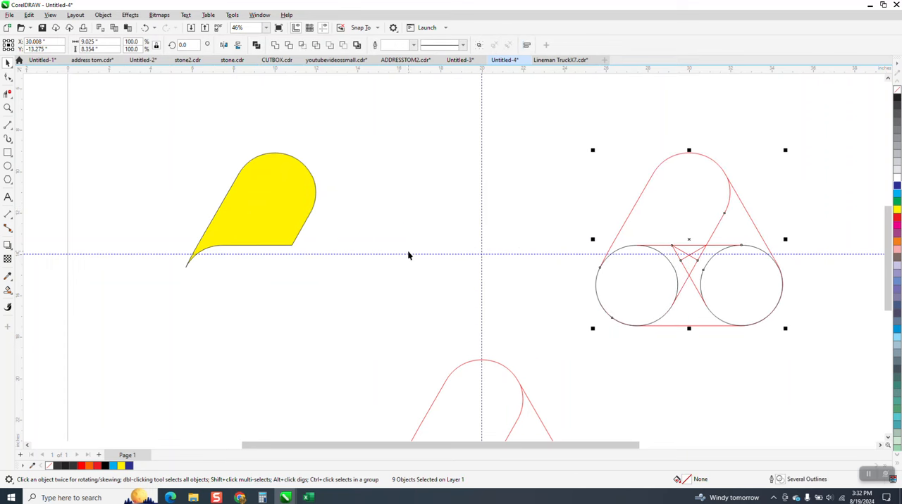
Move the yellow shape 10 in right, back onto the vertical guideline.
key(Right)
click(282, 204)
key(Right)
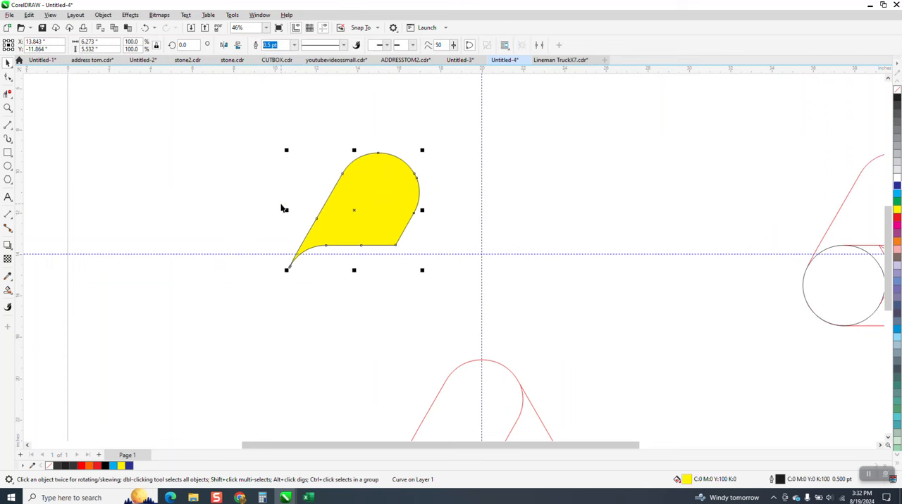
key(Right)
Move the two short crossing red lines 20 in left, each in turn, back beneath the yellow shape.
scroll(371, 270, down, 1)
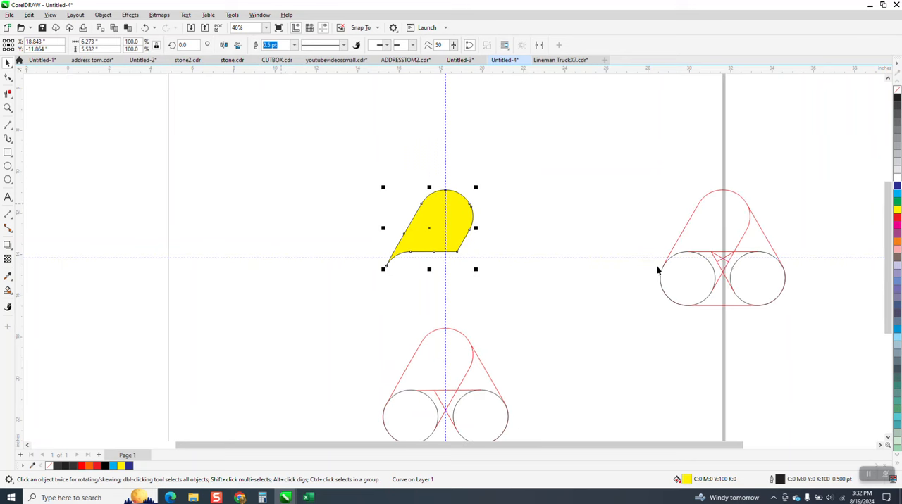
click(723, 263)
key(Left)
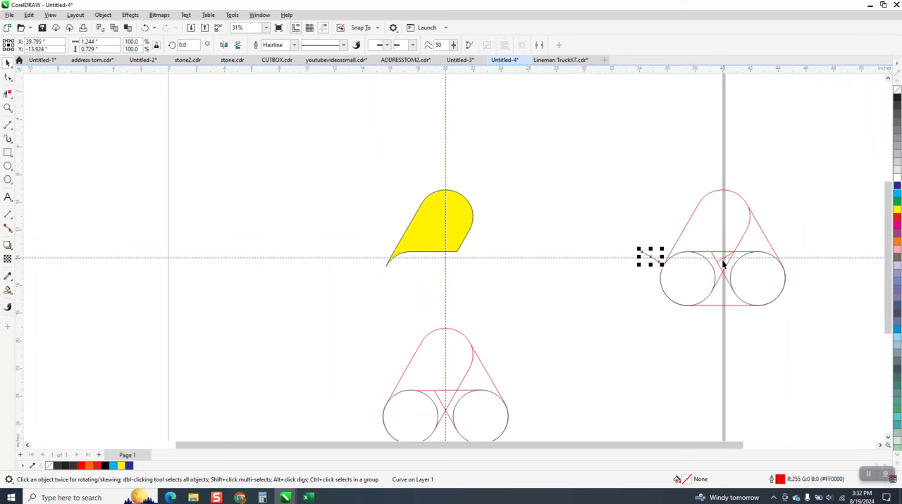
key(Left)
key(Left)
key(Left)
click(726, 260)
key(Left)
key(Left)
key(Left)
key(Left)
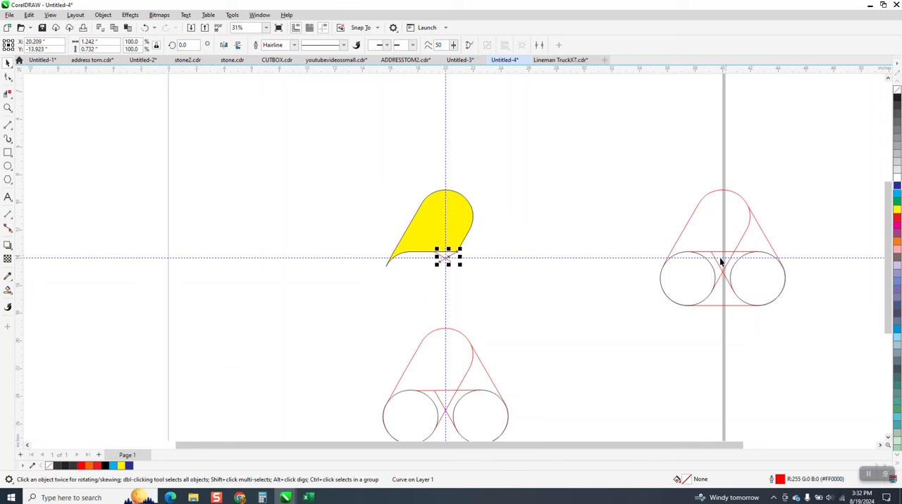
Remove the yellow shape's outline and apply a linear fountain fill running diagonally from yellow to black.
click(457, 225)
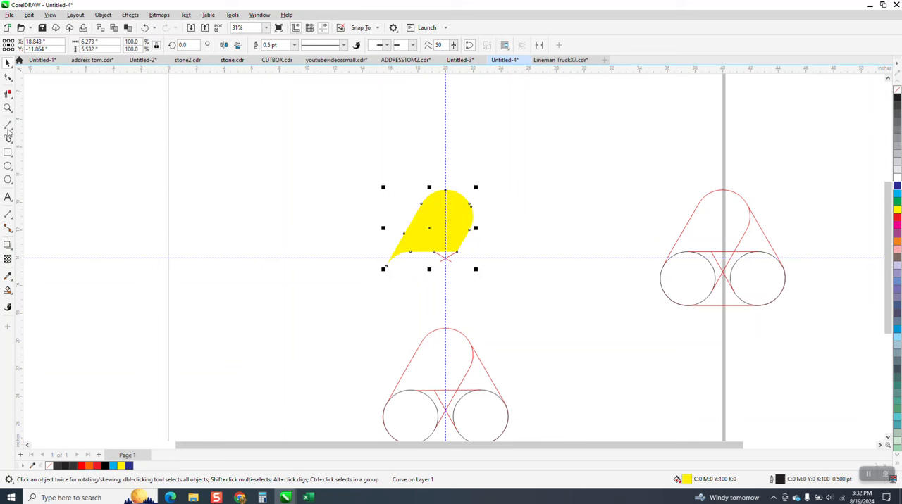
right_click(897, 89)
click(7, 107)
drag(355, 177, 608, 335)
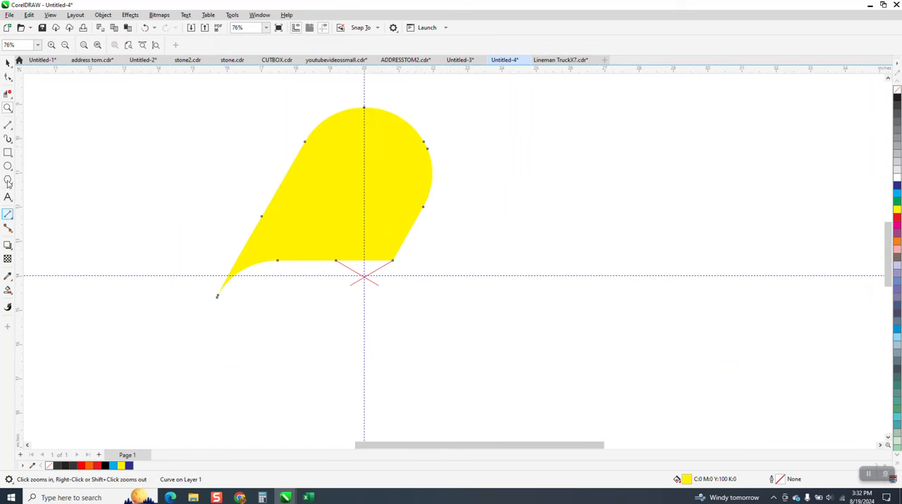
click(8, 290)
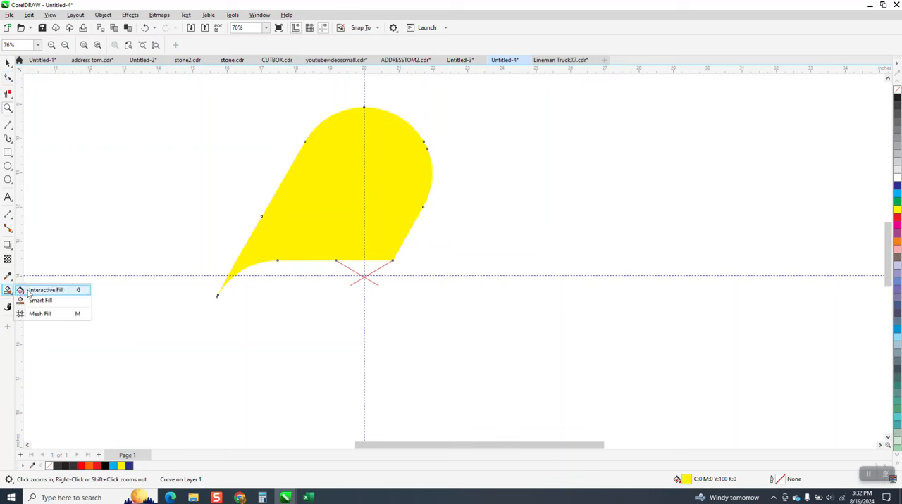
click(36, 291)
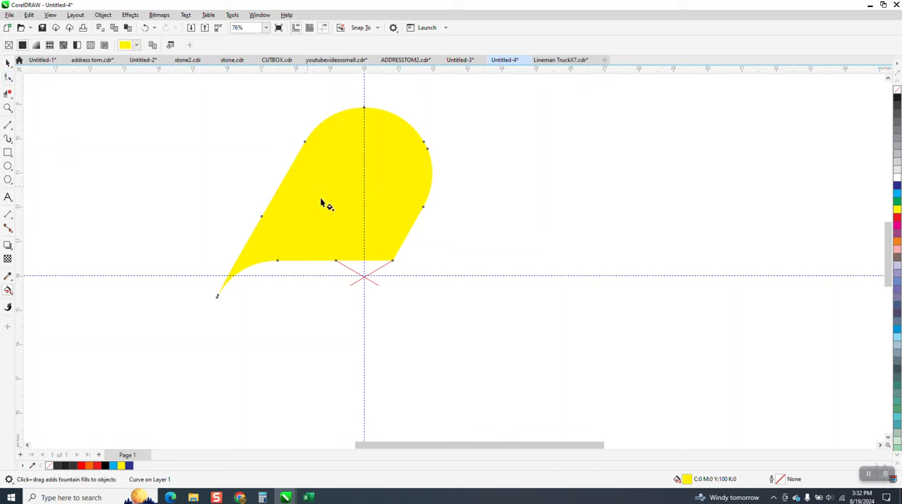
drag(307, 186, 457, 258)
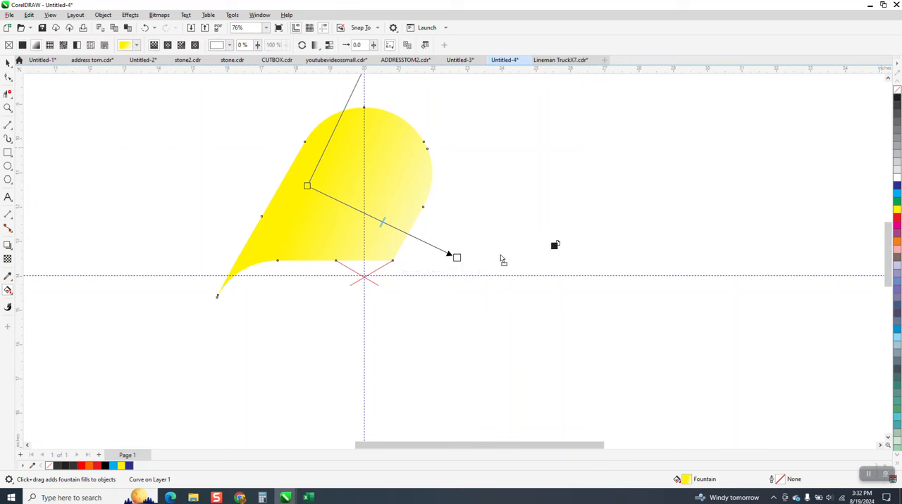
drag(464, 262, 457, 258)
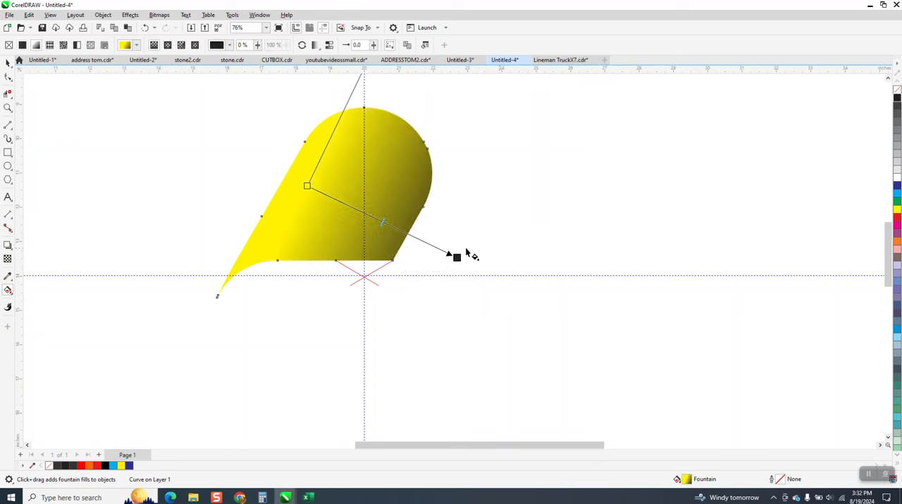
drag(457, 257, 476, 260)
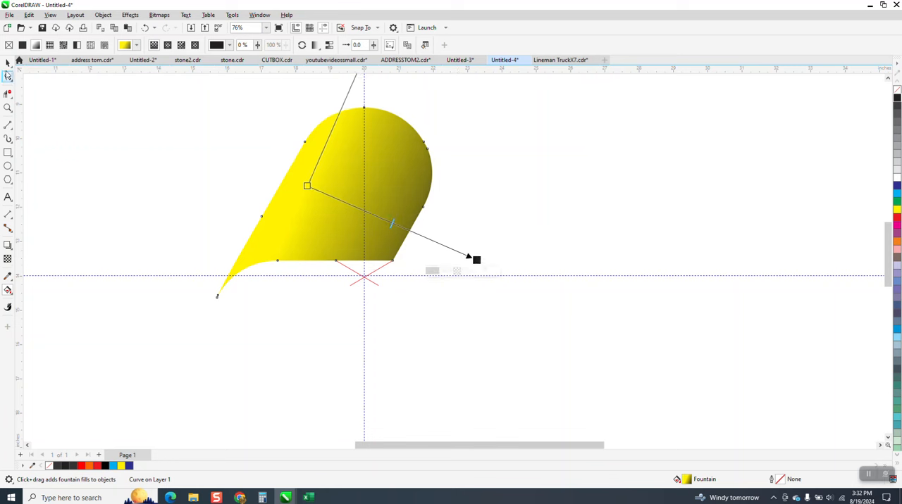
Move the yellow shape's centre of rotation exactly onto the crossing point of the two short red lines.
click(8, 62)
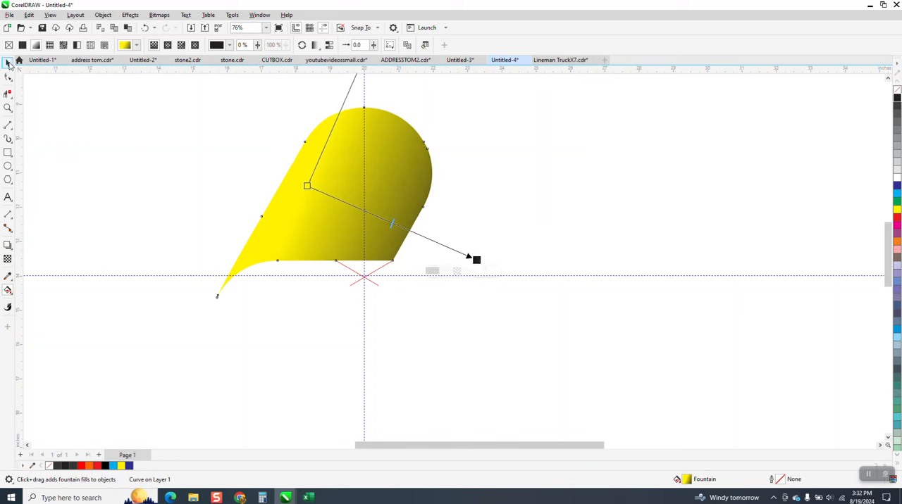
click(408, 165)
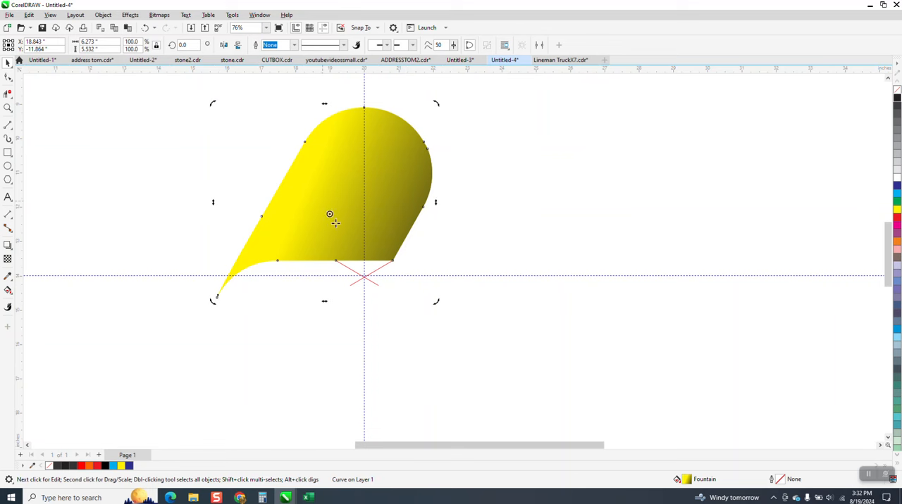
drag(330, 215, 361, 275)
click(7, 109)
drag(213, 146, 653, 412)
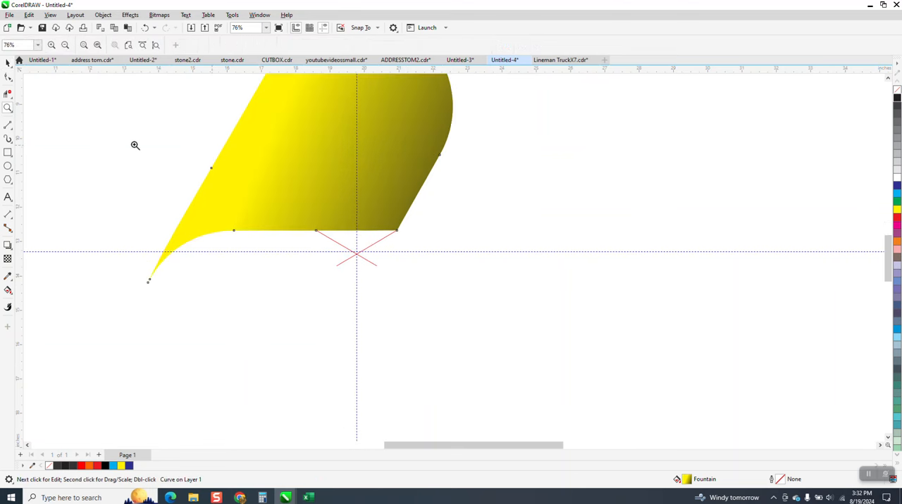
key(space)
click(307, 149)
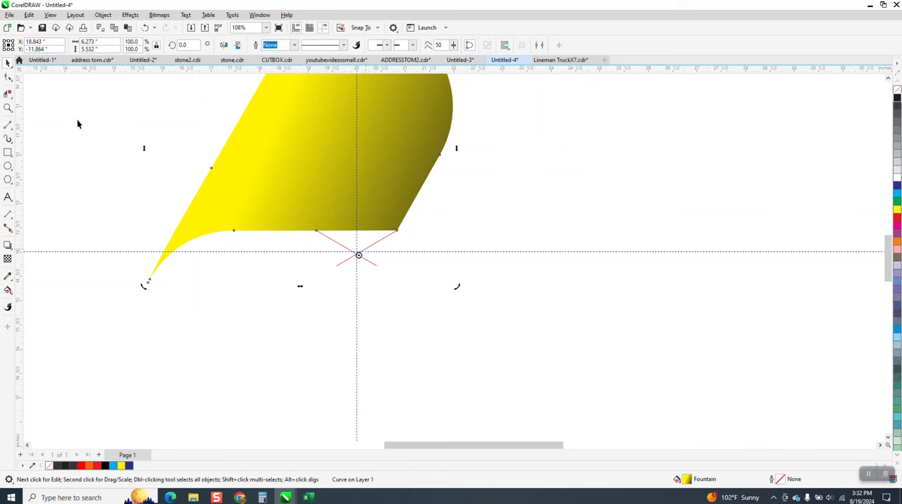
click(8, 108)
drag(242, 205, 480, 333)
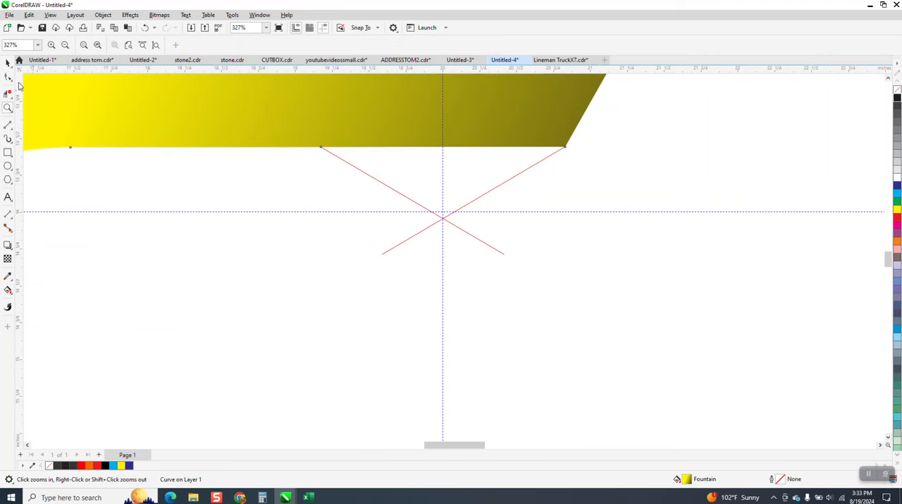
click(8, 64)
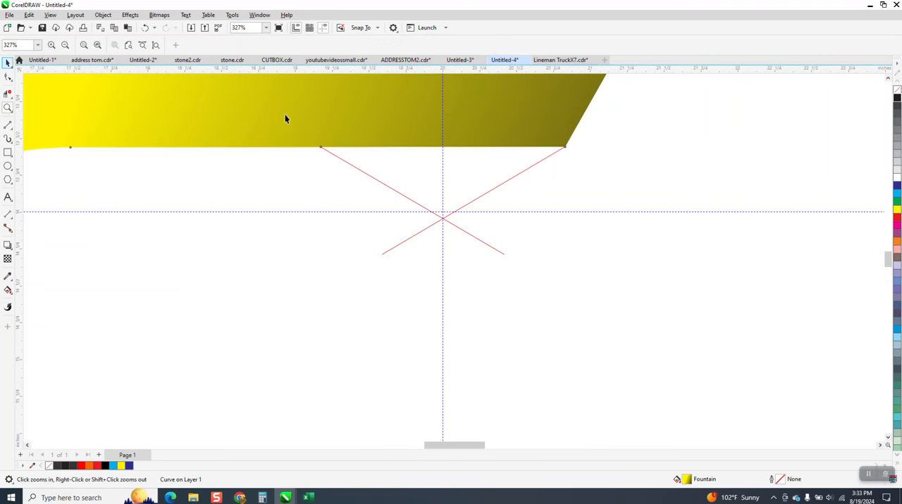
click(348, 115)
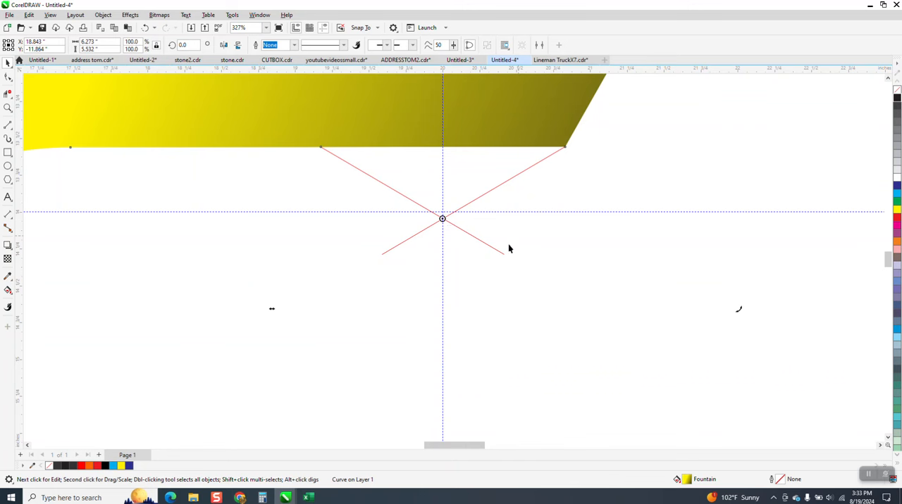
Create a copy of the yellow shape rotated 120° about the red lines' crossing, keeping the original.
scroll(493, 245, down, 1)
scroll(456, 238, down, 5)
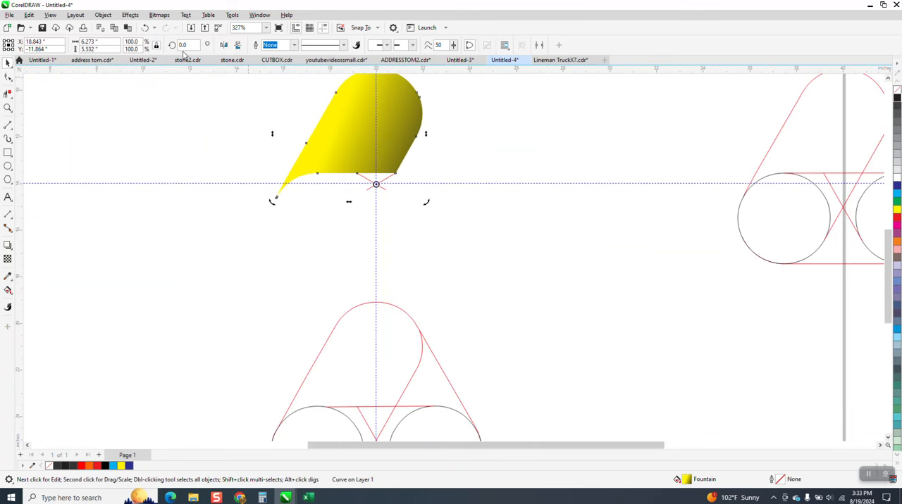
click(186, 45)
text(120)
key(Return)
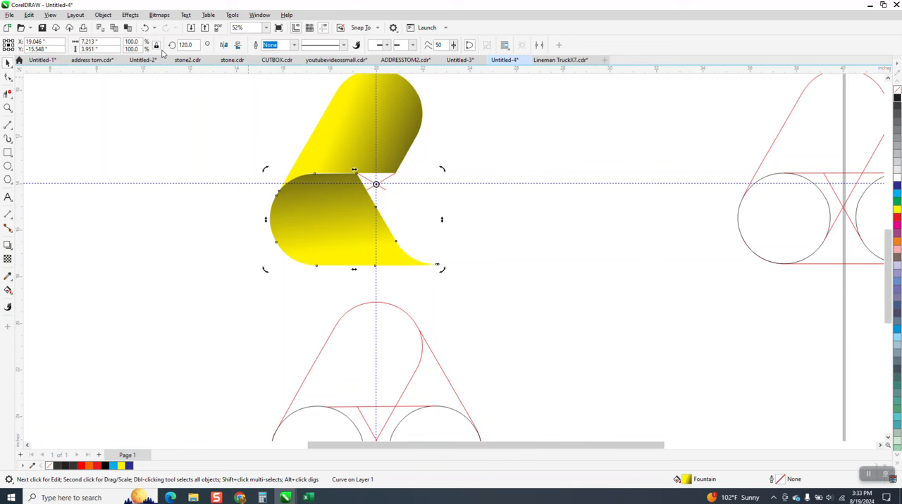
Create a third copy of the shape at a rotation angle of 240° about the same centre to close the triangle.
drag(193, 45, 120, 48)
text(24)
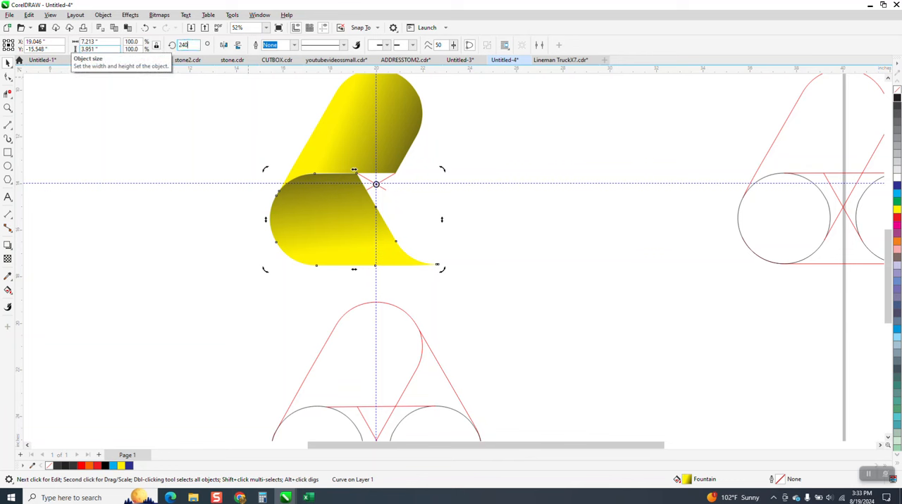
text(0)
key(Return)
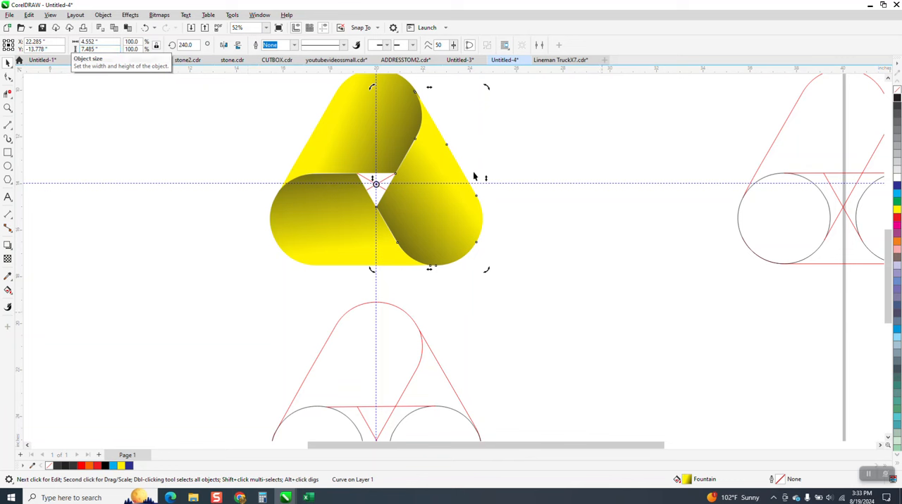
Delete the two short crossing red lines inside the triangle's central opening and hide the guidelines.
drag(493, 146, 317, 216)
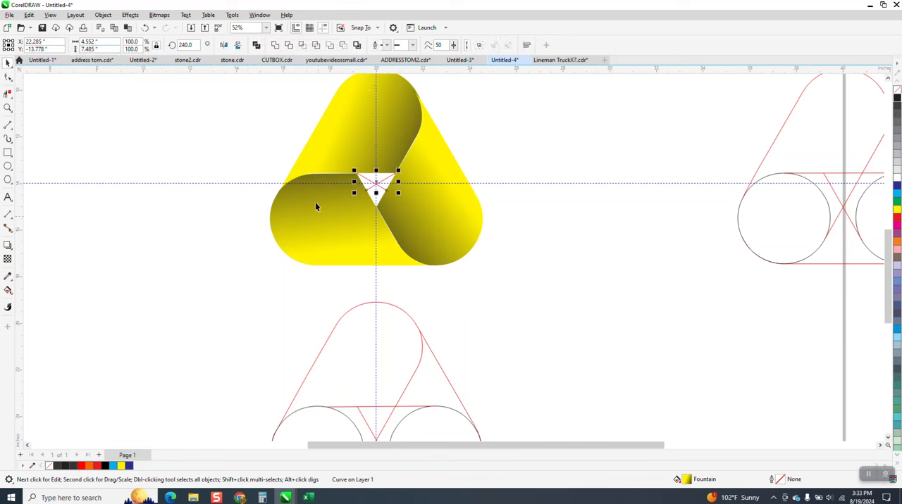
click(522, 179)
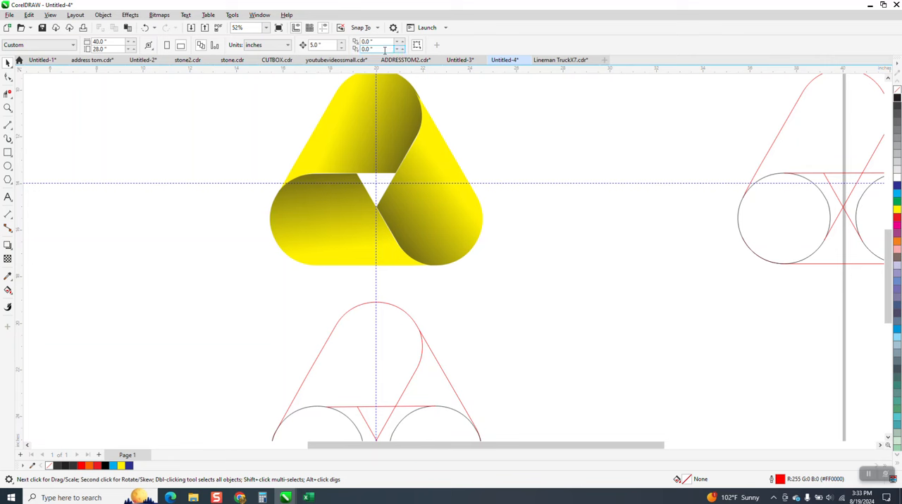
click(324, 29)
Draw a rectangle about 13.9 by 9.6 in around the yellow triangle and fill it with black.
scroll(531, 244, down, 2)
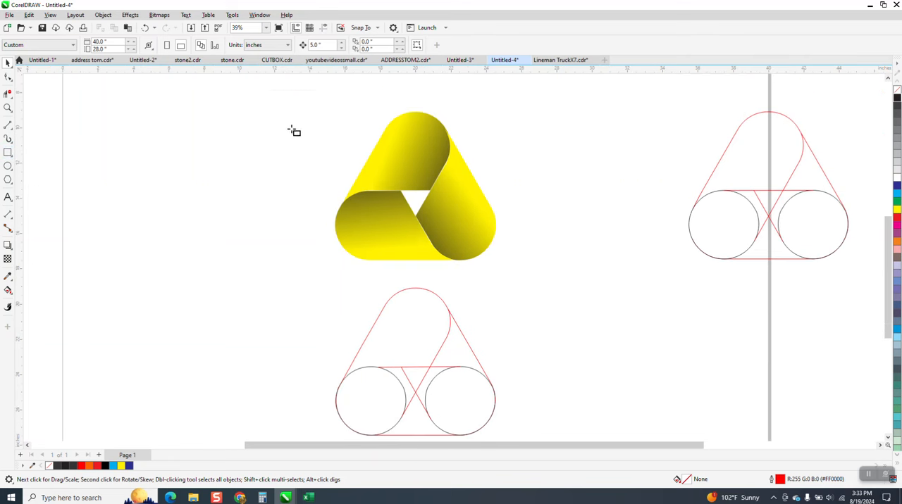
drag(276, 103, 521, 271)
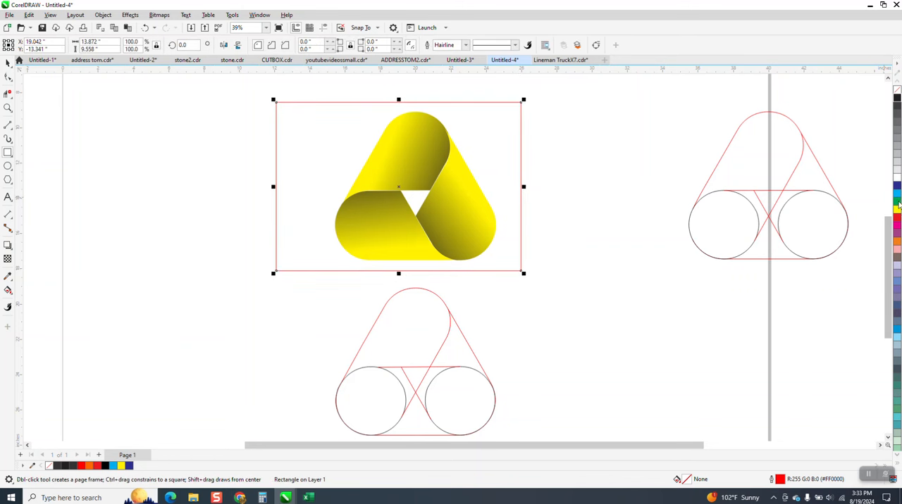
click(897, 101)
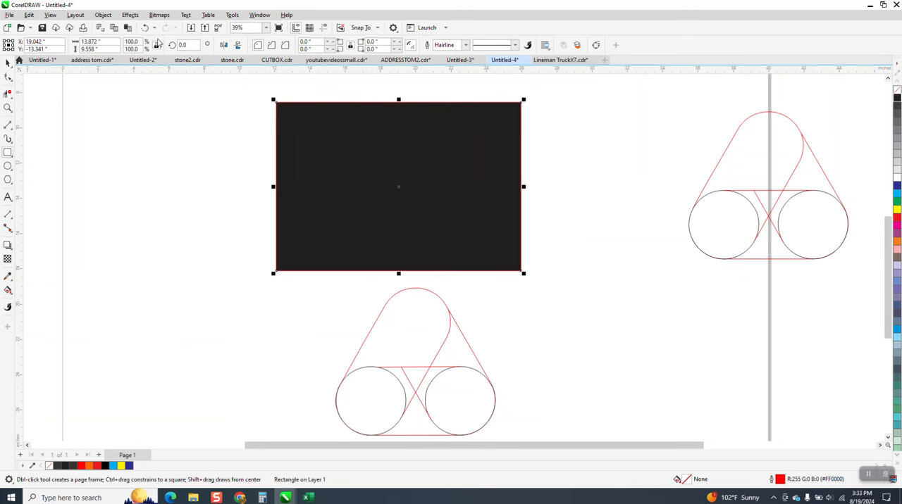
Send the black rectangle behind the three yellow shapes and deselect it.
click(102, 16)
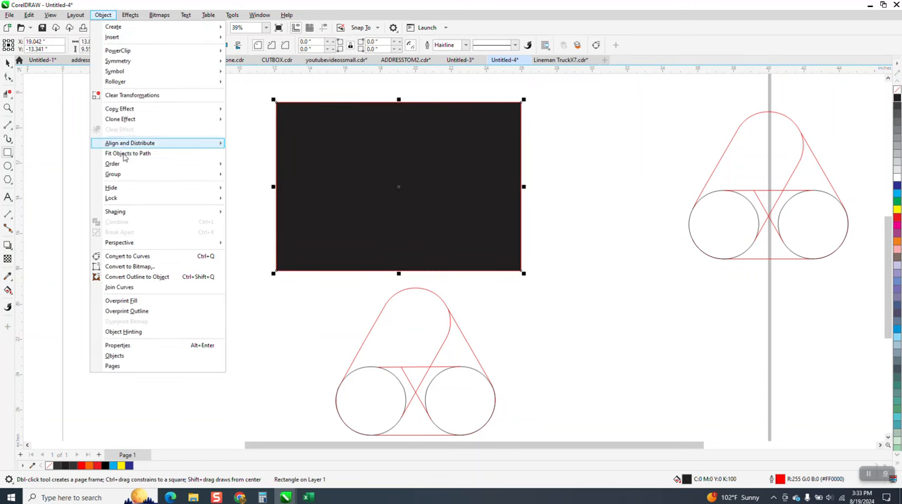
mouse_move(119, 181)
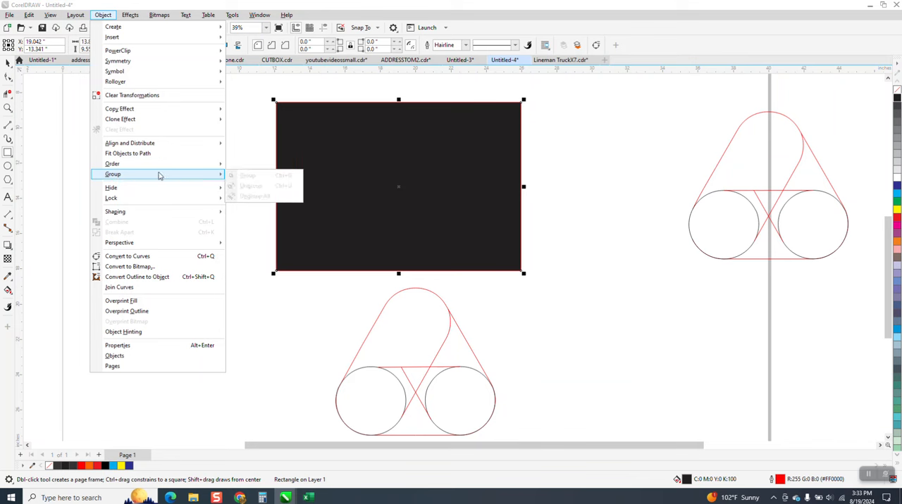
mouse_move(160, 166)
click(246, 176)
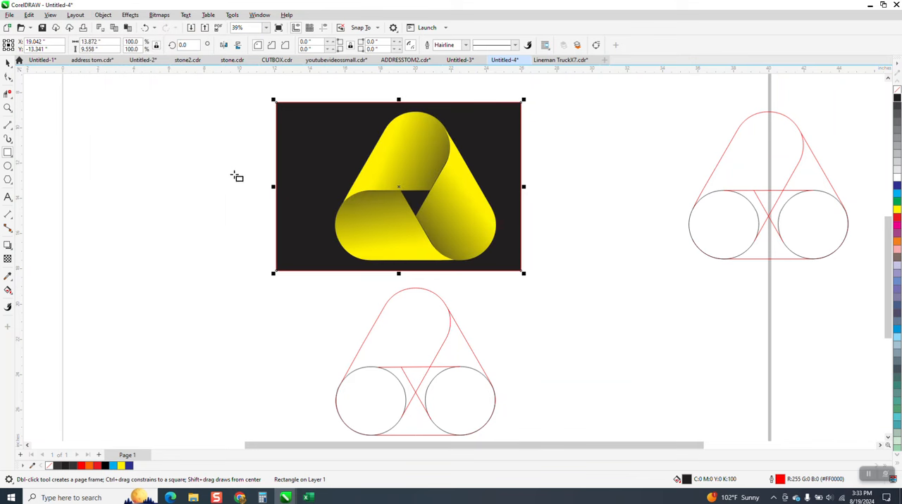
click(8, 63)
click(173, 164)
Change the yellow end of the lower-left shape's fountain fill to cyan.
click(374, 225)
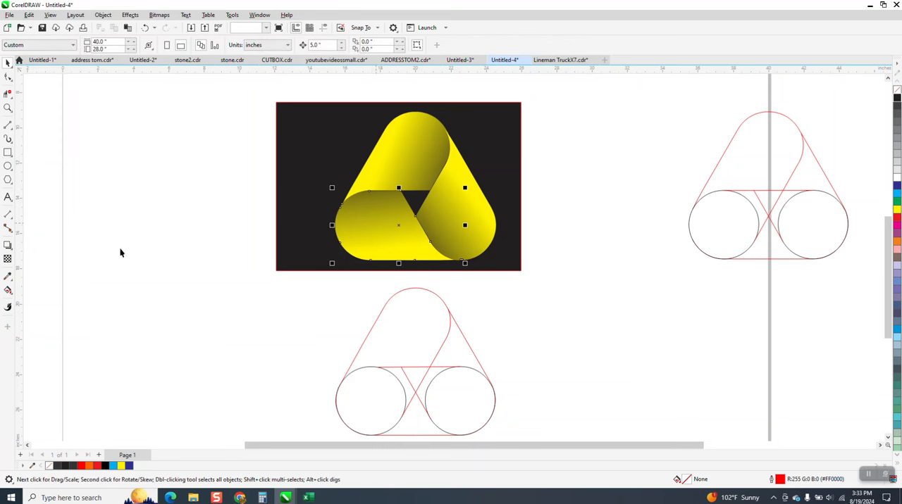
click(13, 295)
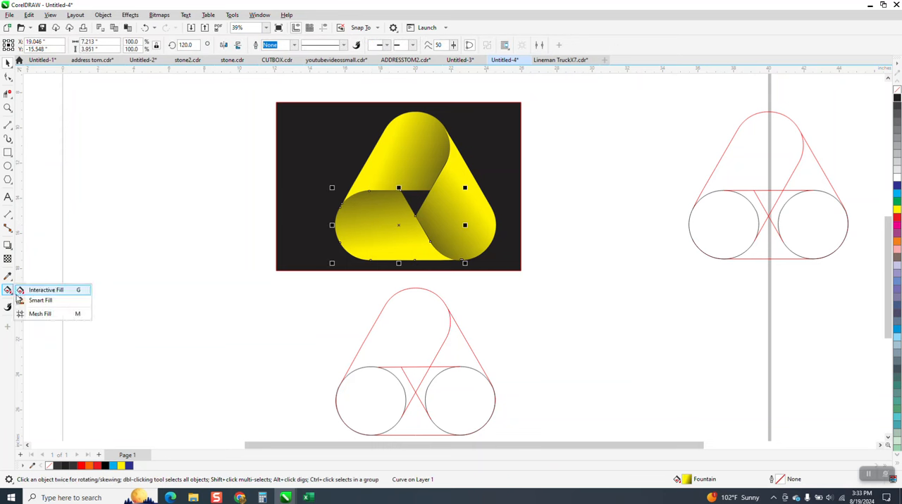
click(37, 293)
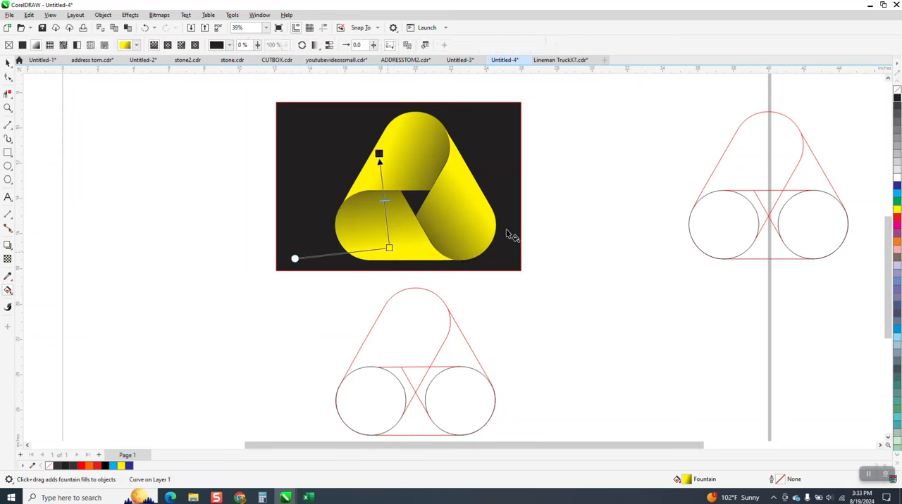
drag(898, 199, 392, 253)
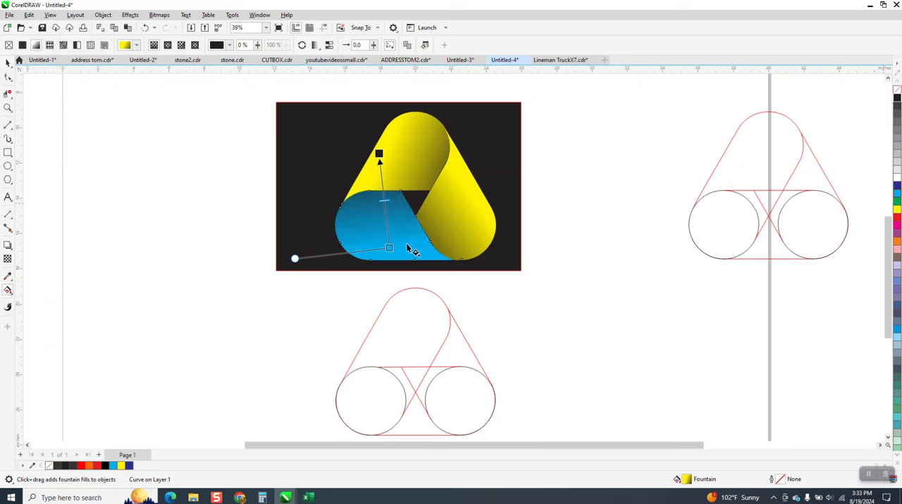
Change the yellow end of the right-hand shape's fountain fill to orange and deselect the shape.
click(473, 227)
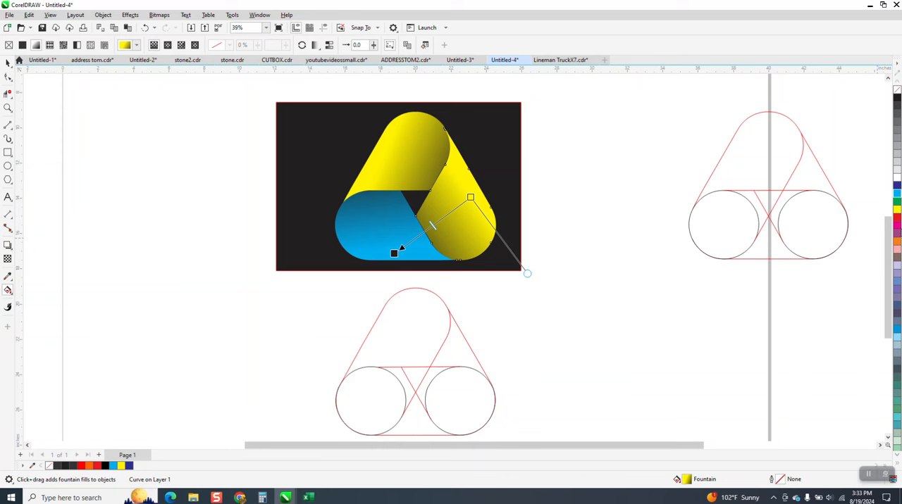
drag(898, 243, 471, 198)
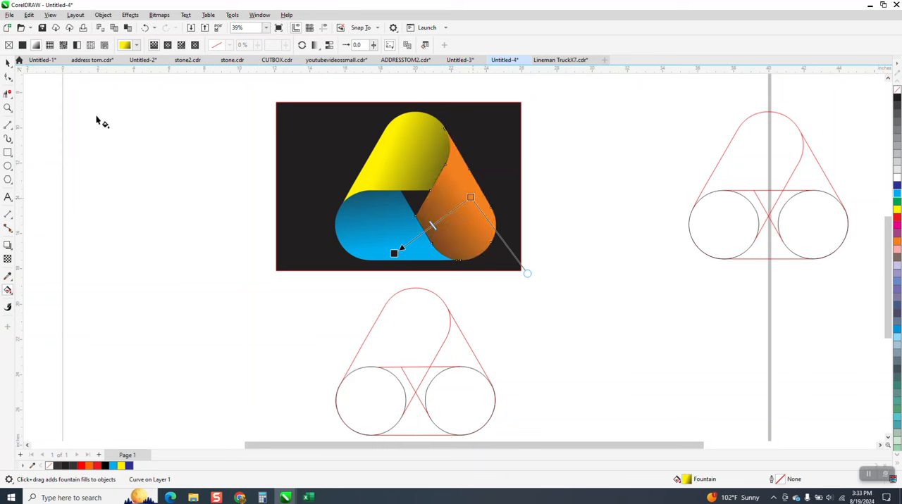
click(8, 62)
click(177, 170)
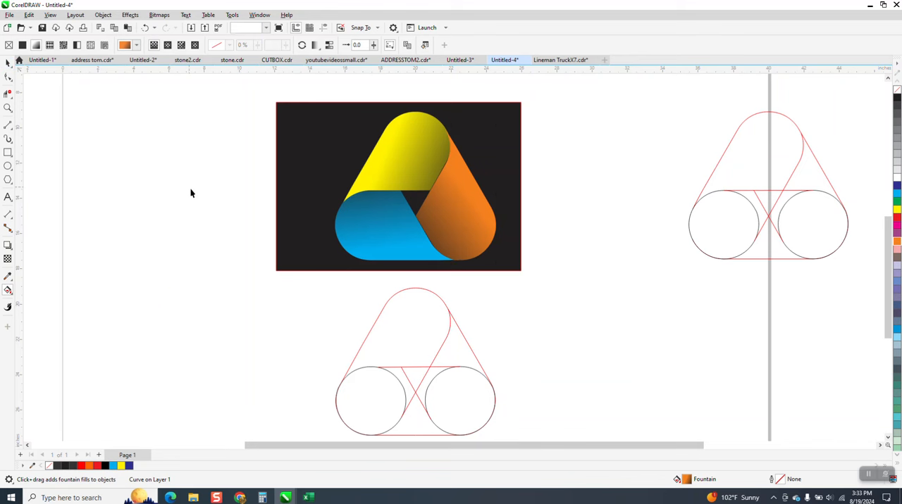
key(space)
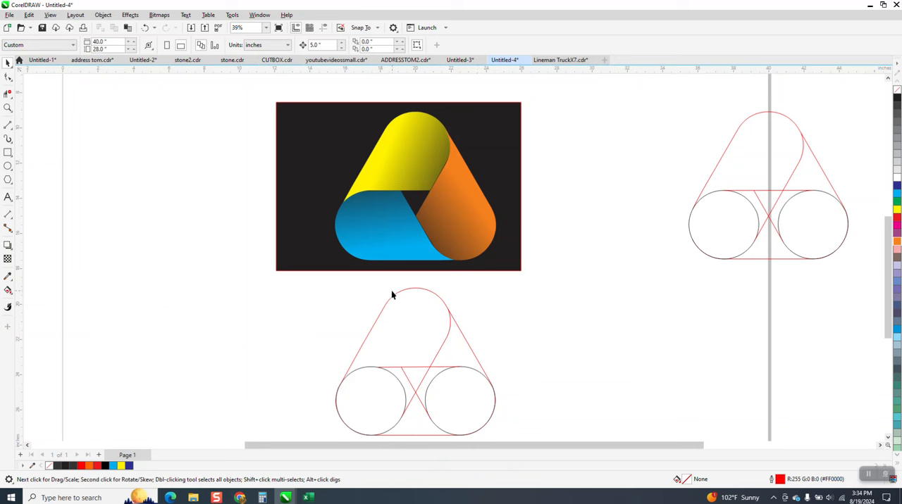
scroll(409, 346, down, 1)
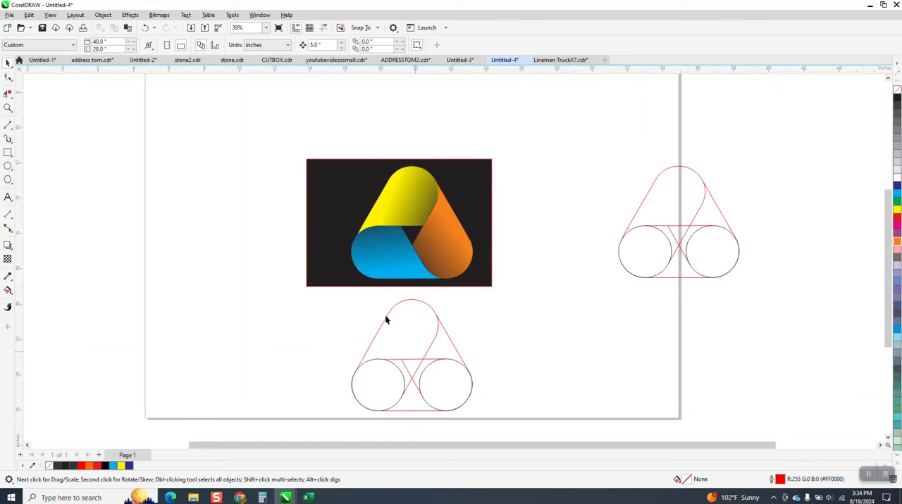
click(8, 108)
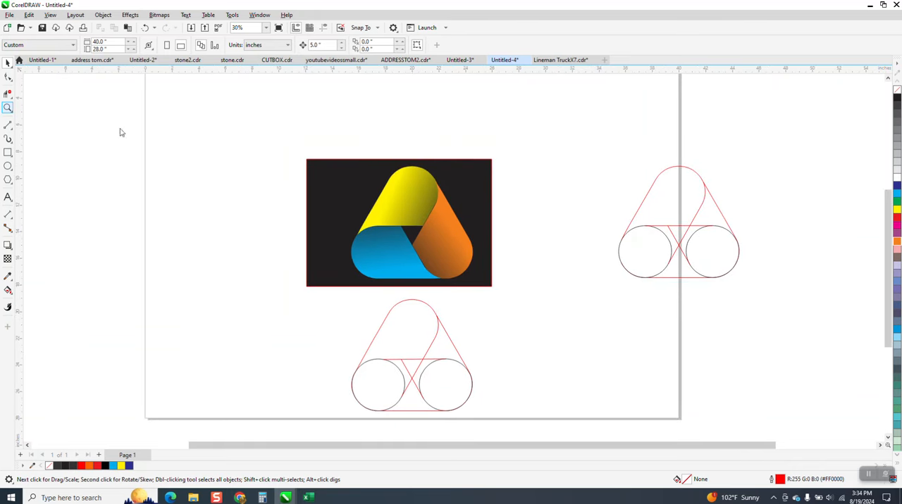
drag(301, 154, 604, 314)
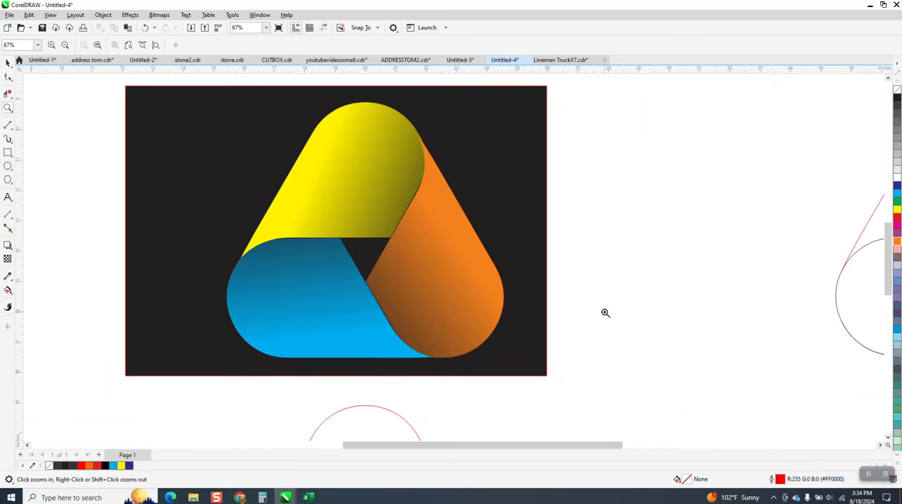